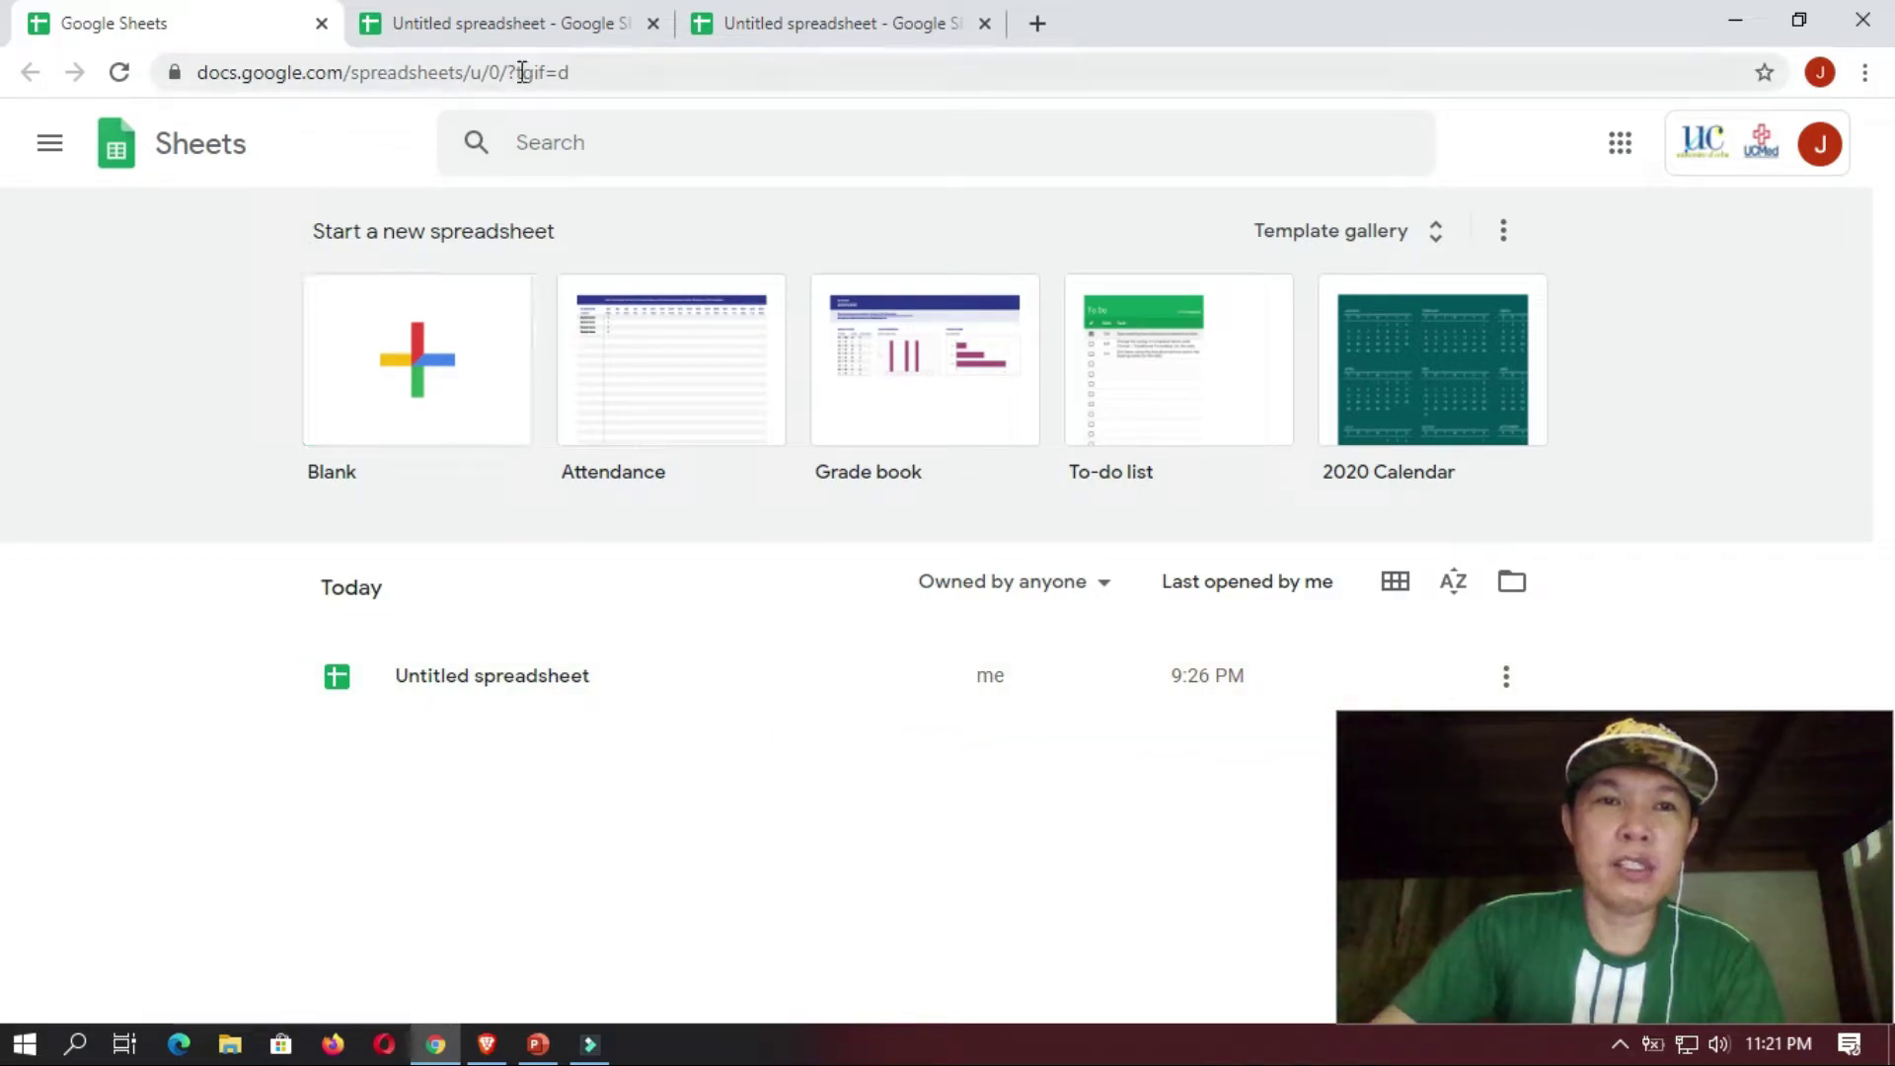
- Calculate the Soap total in cell E5 by multiplying its price and number of pieces with =product(C5,D5)
left_click(494, 24)
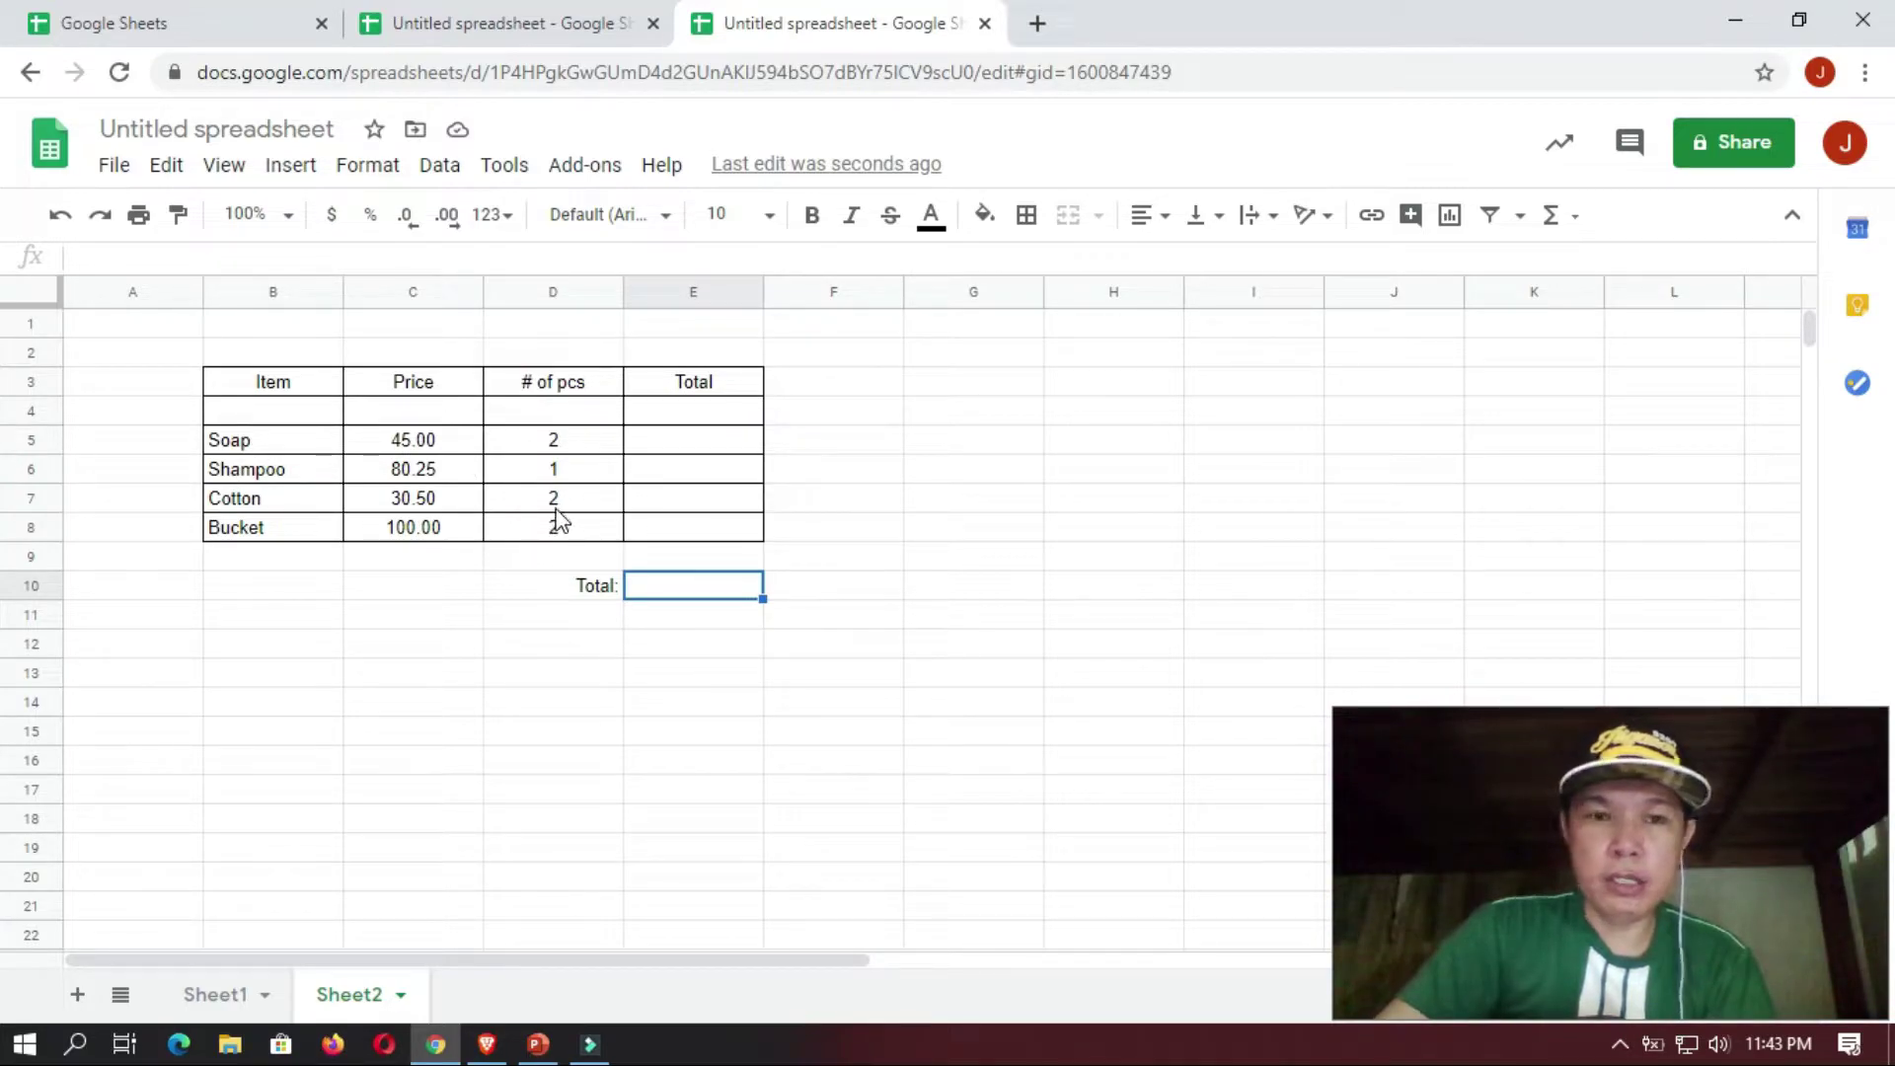
left_click(691, 443)
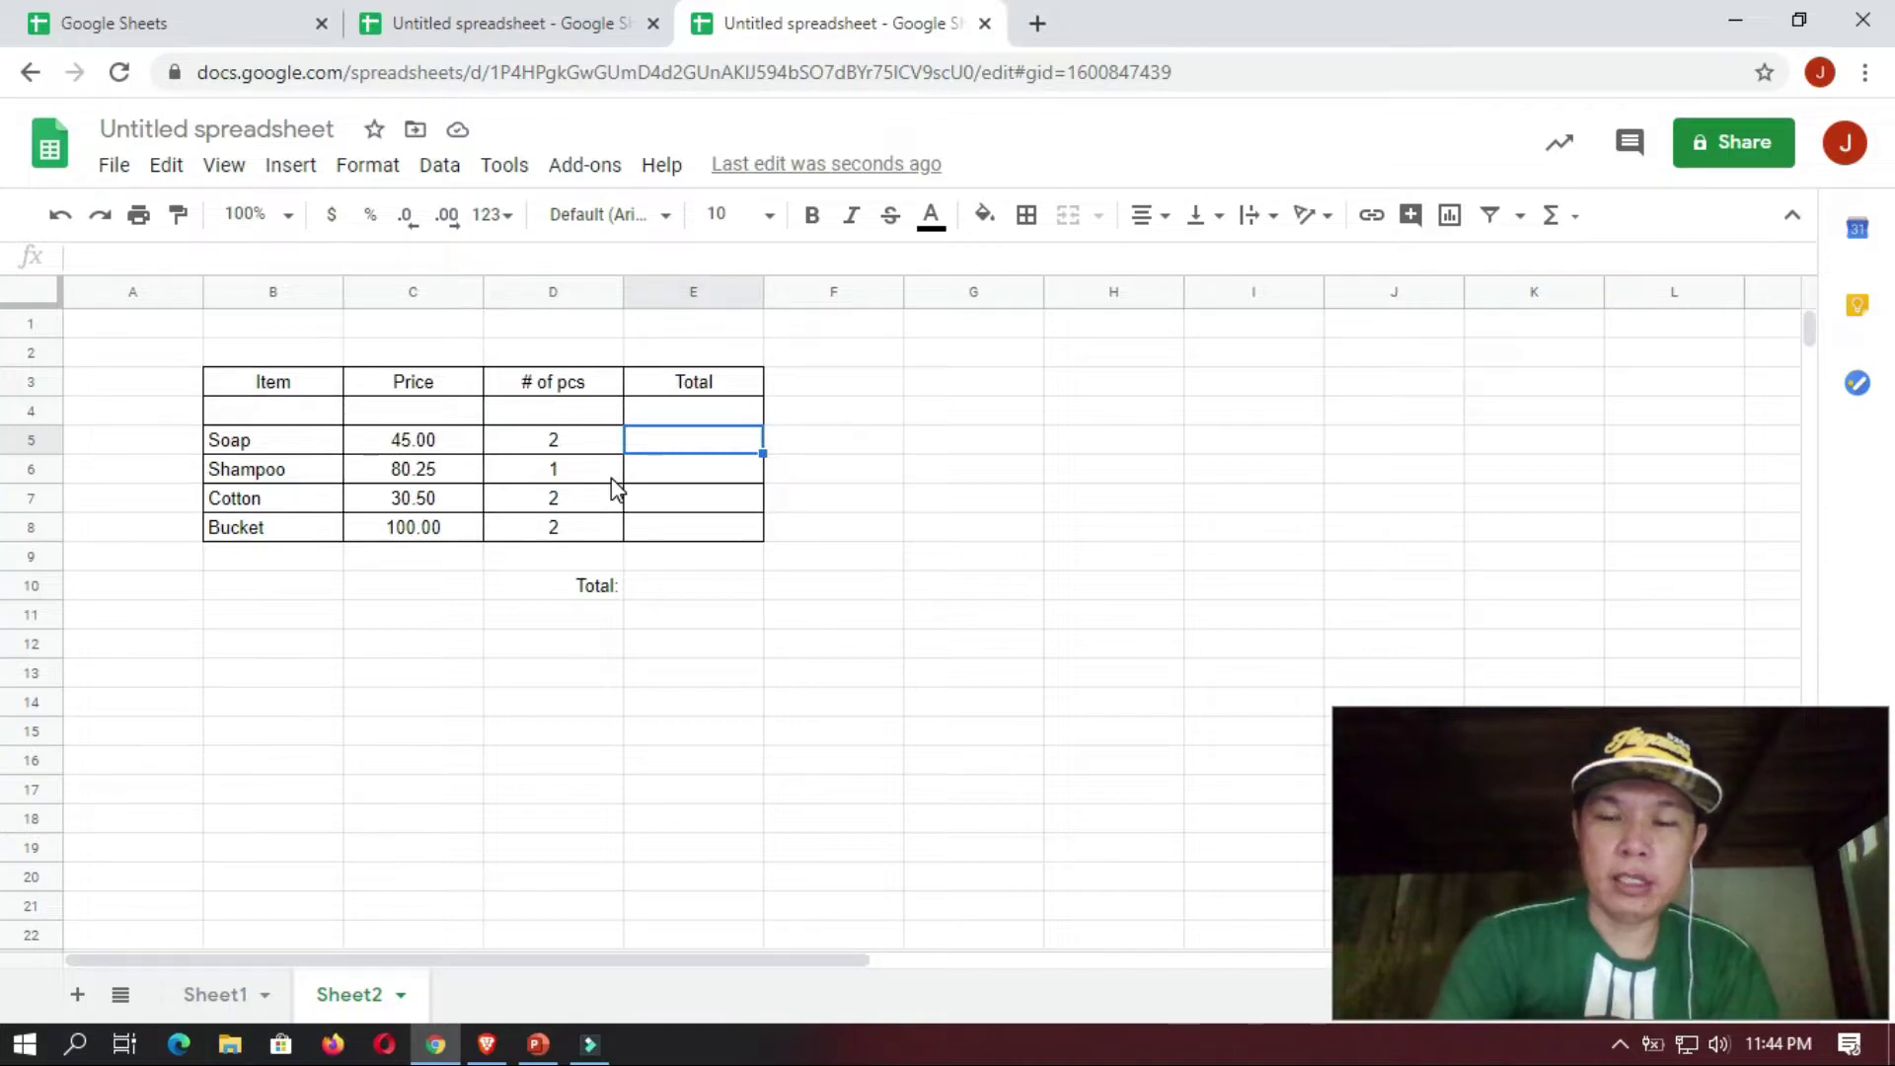
type("=")
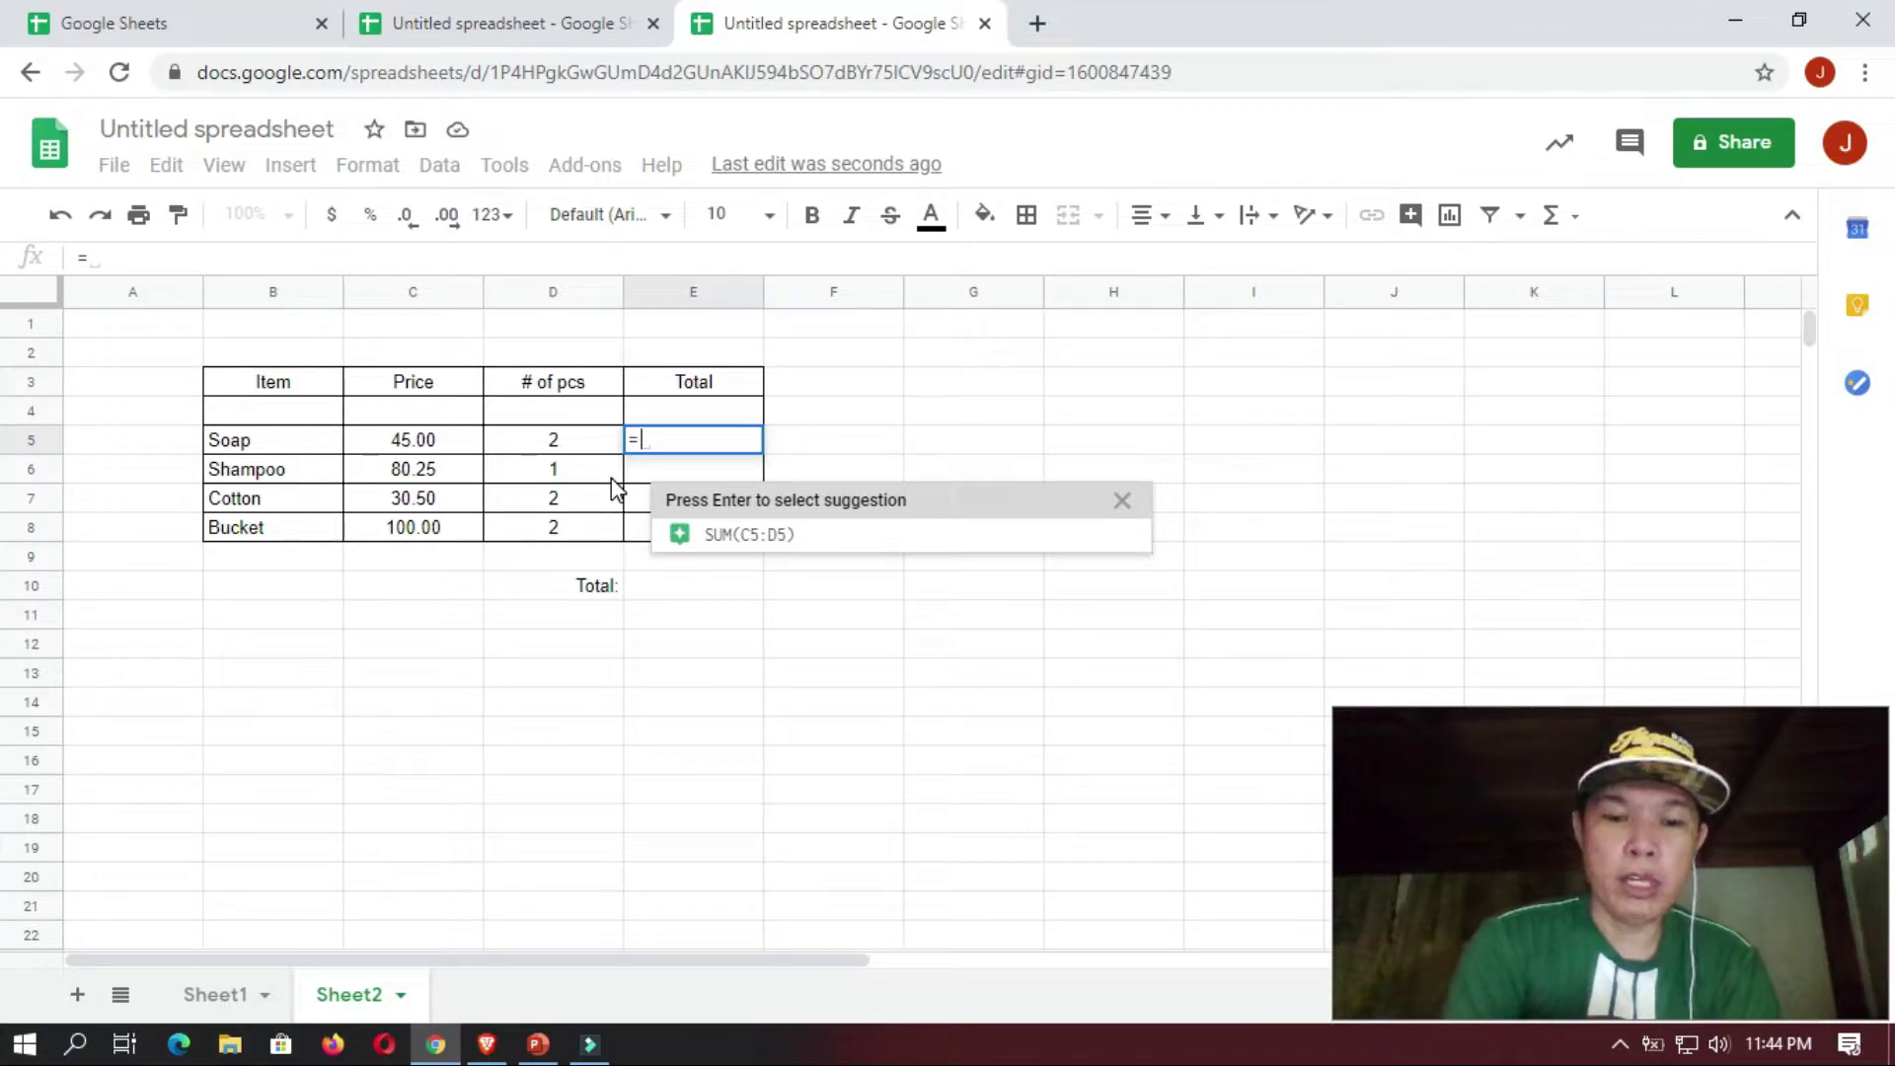
type("product")
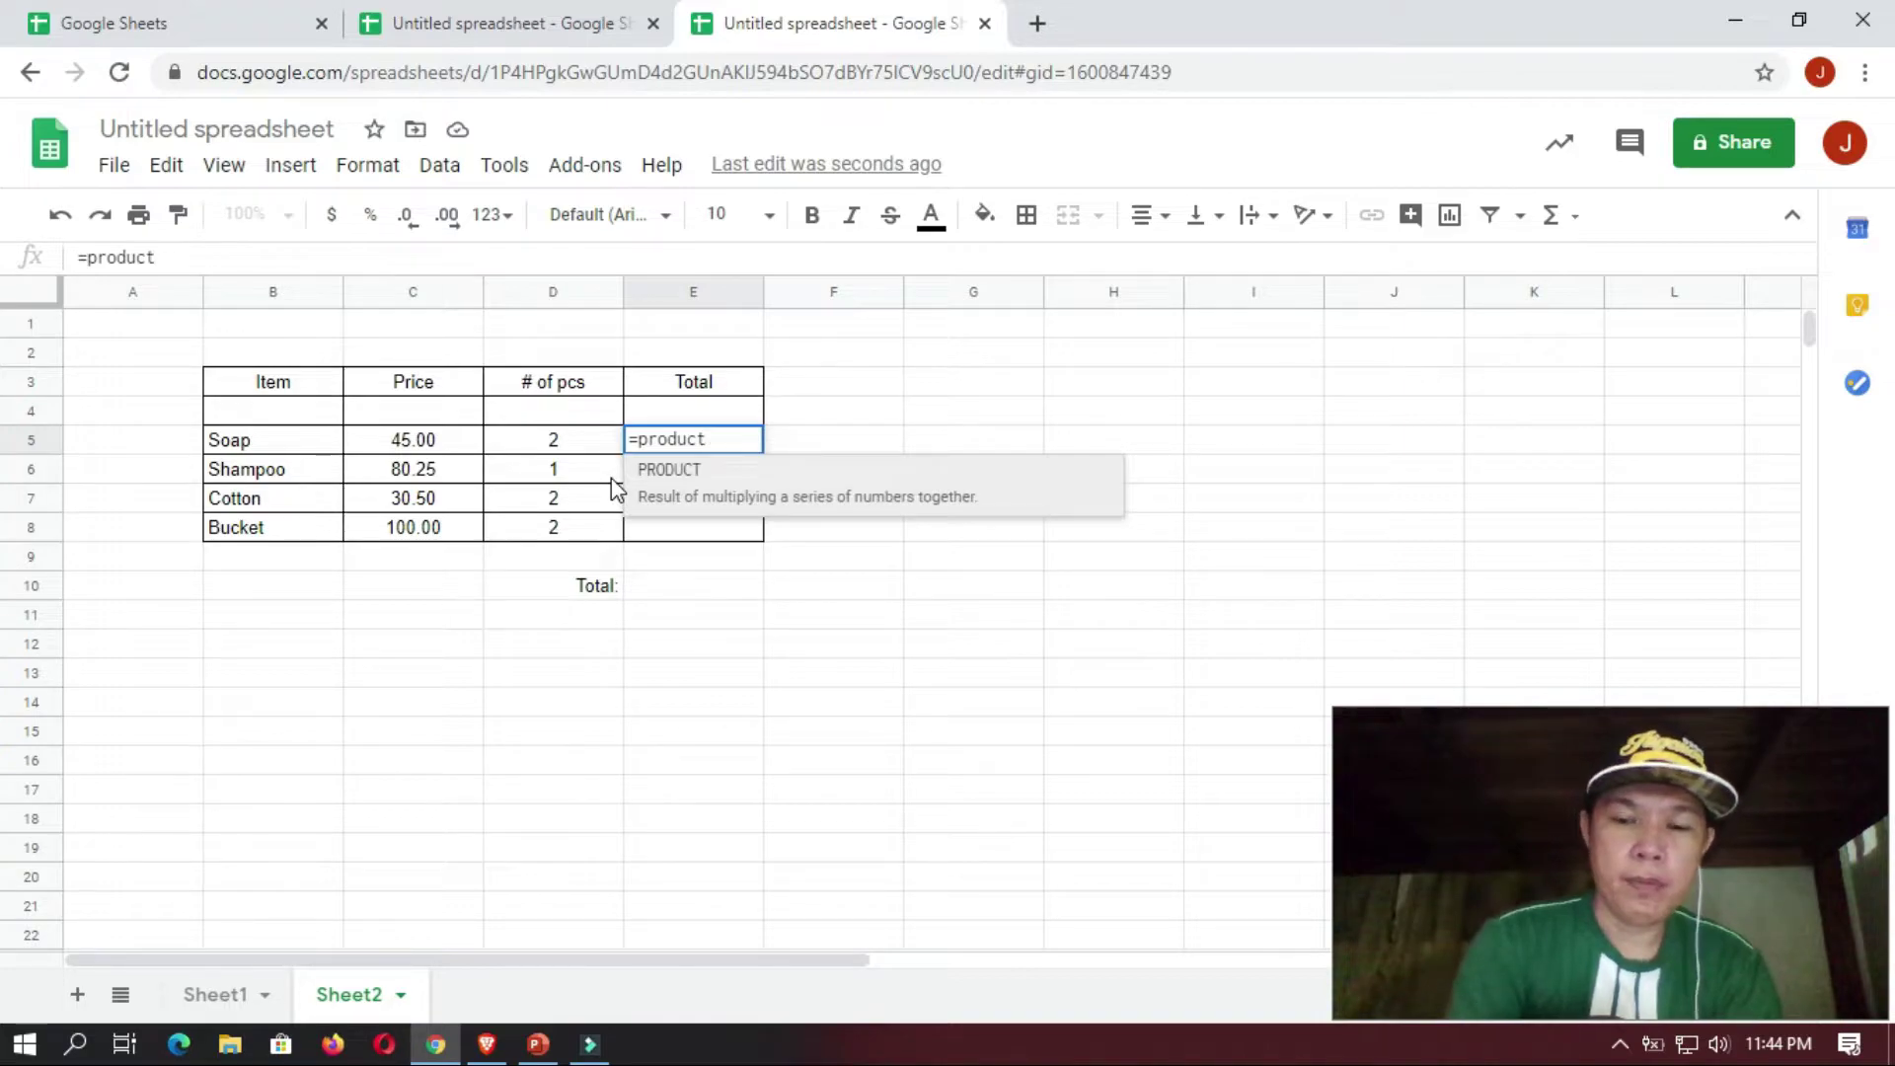
type("(")
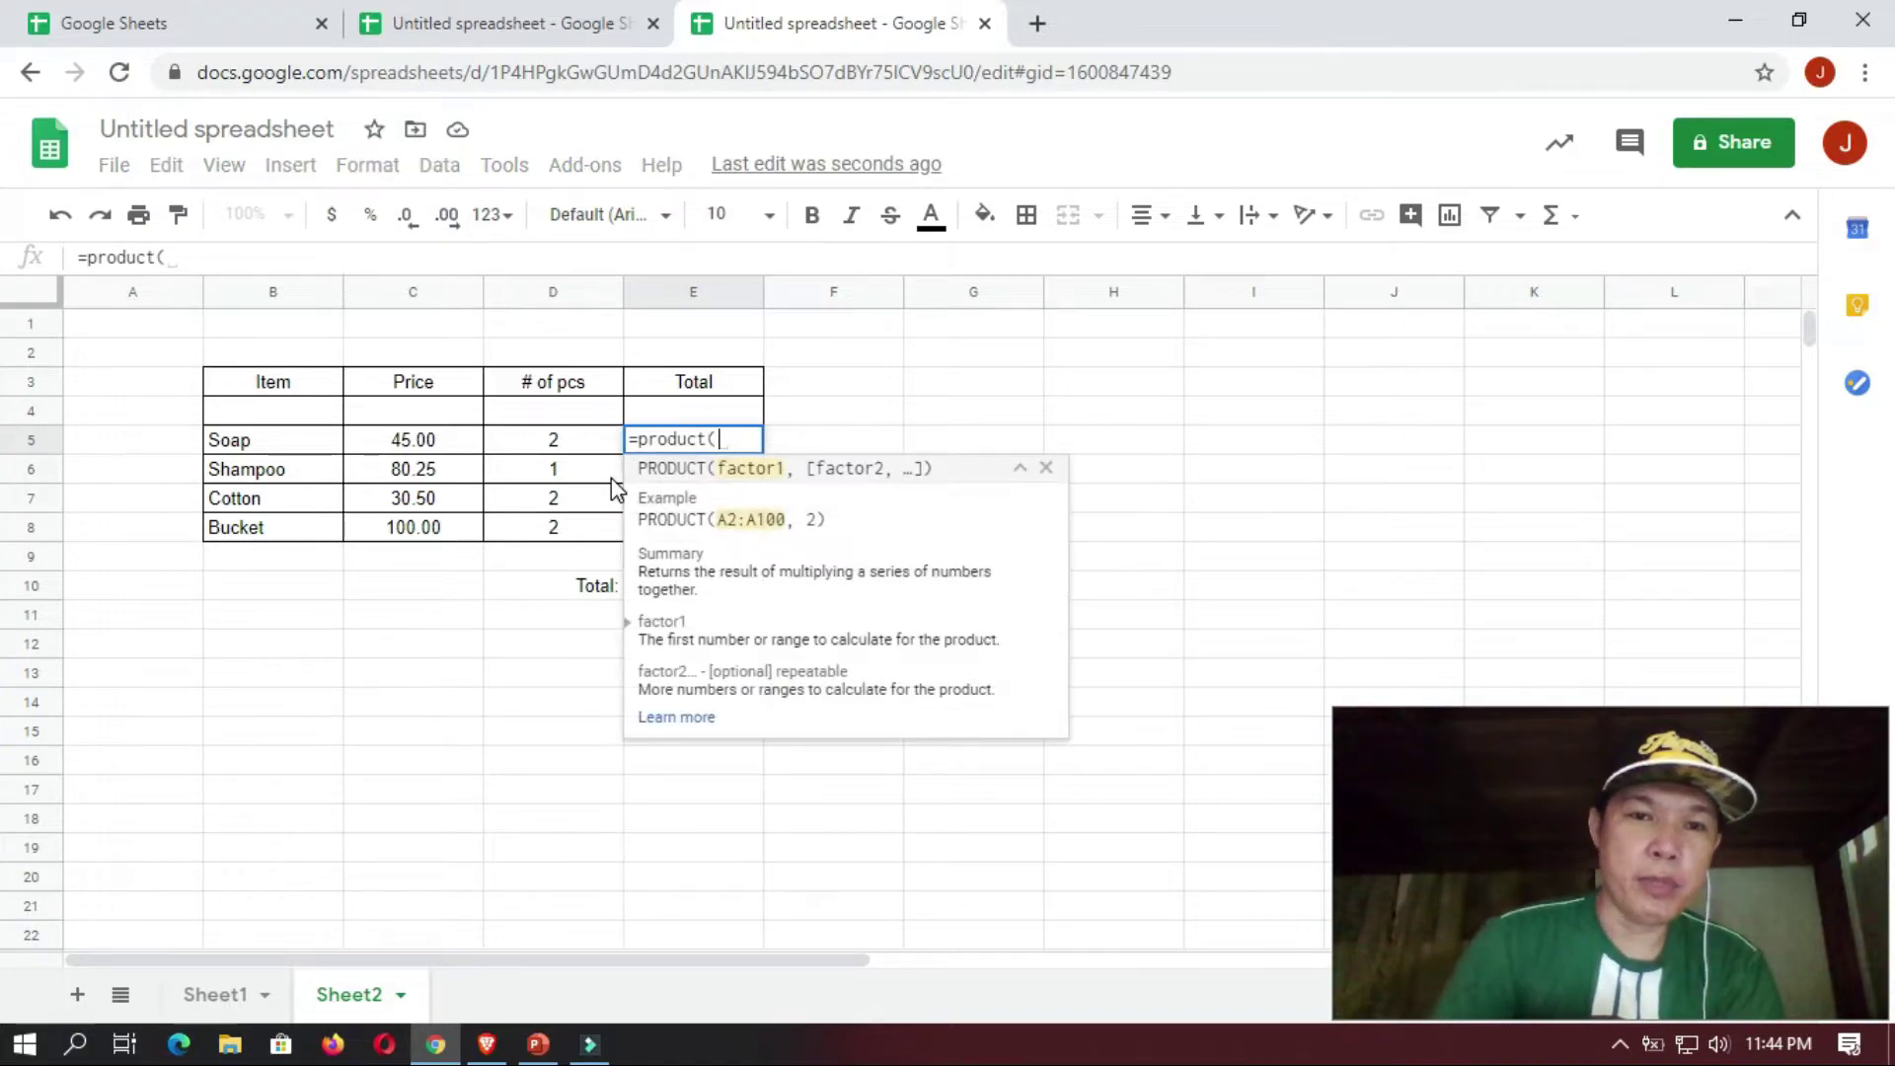
left_click(429, 449)
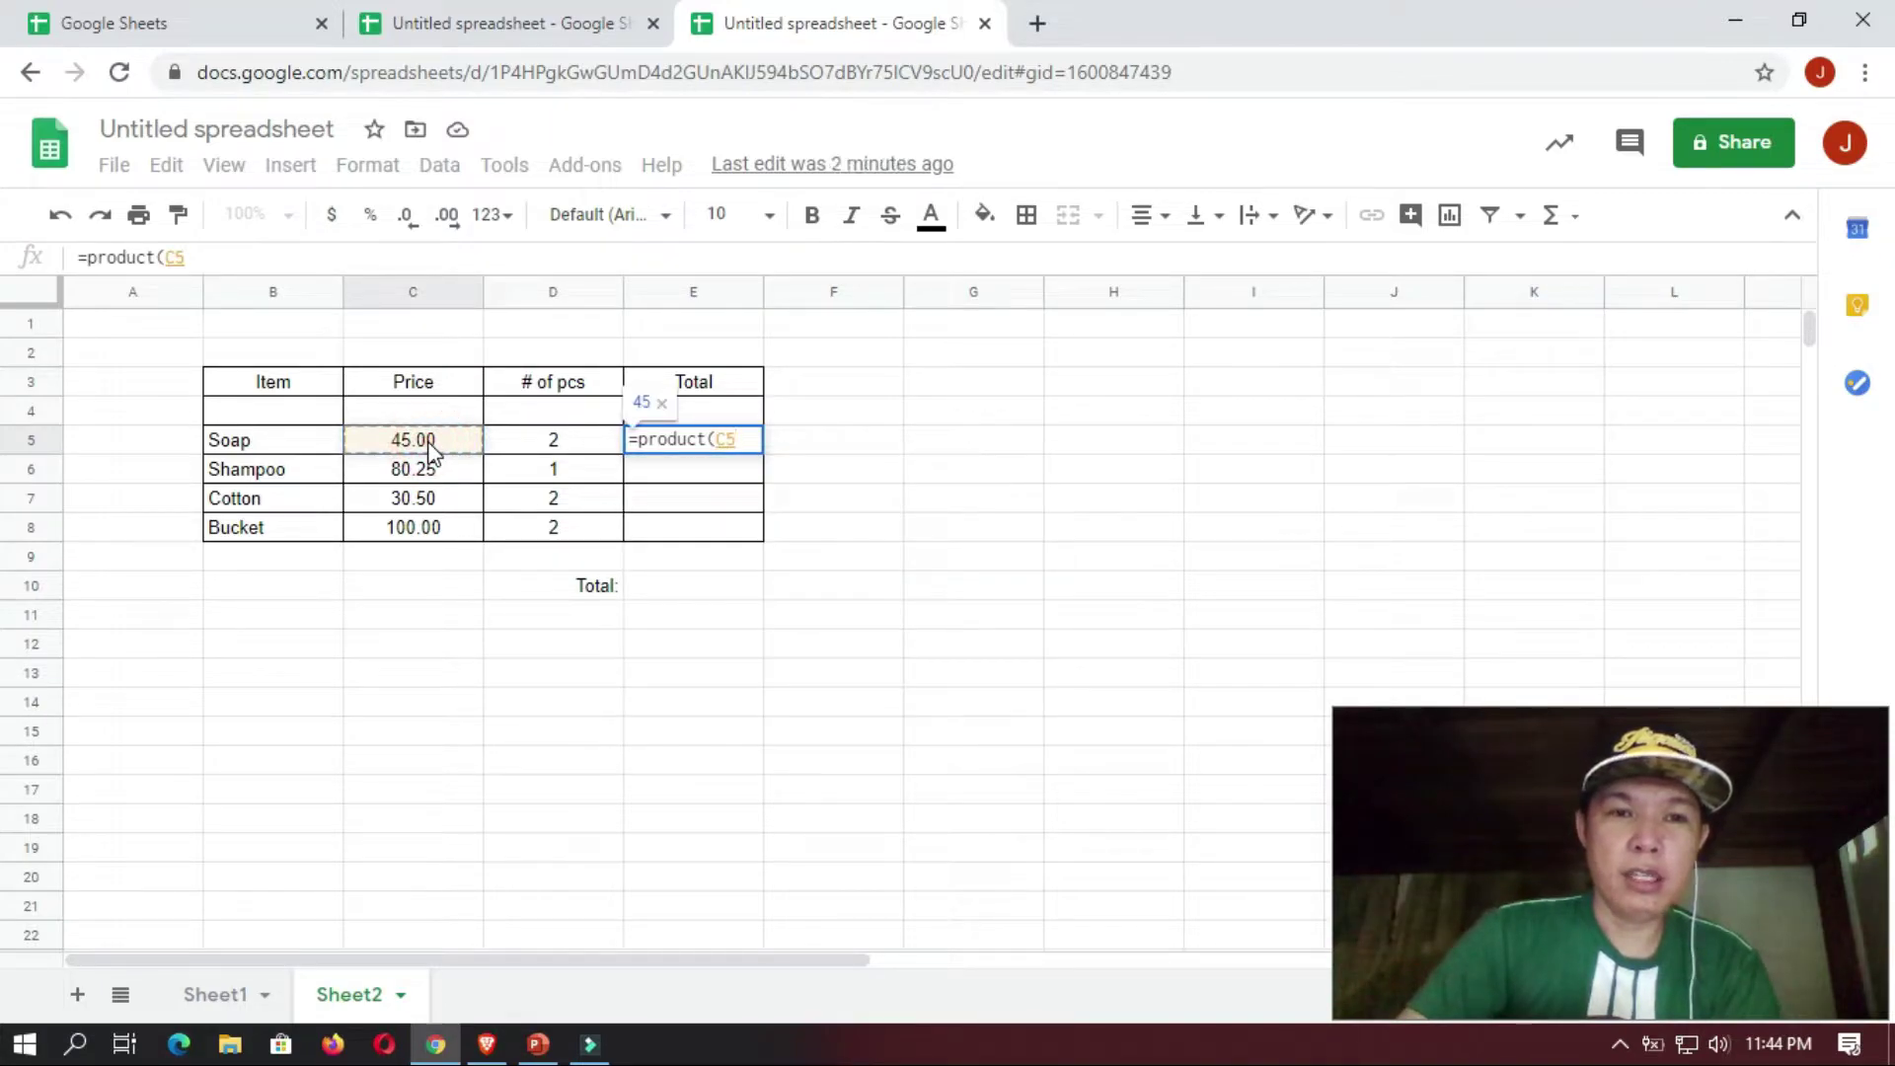
type(",")
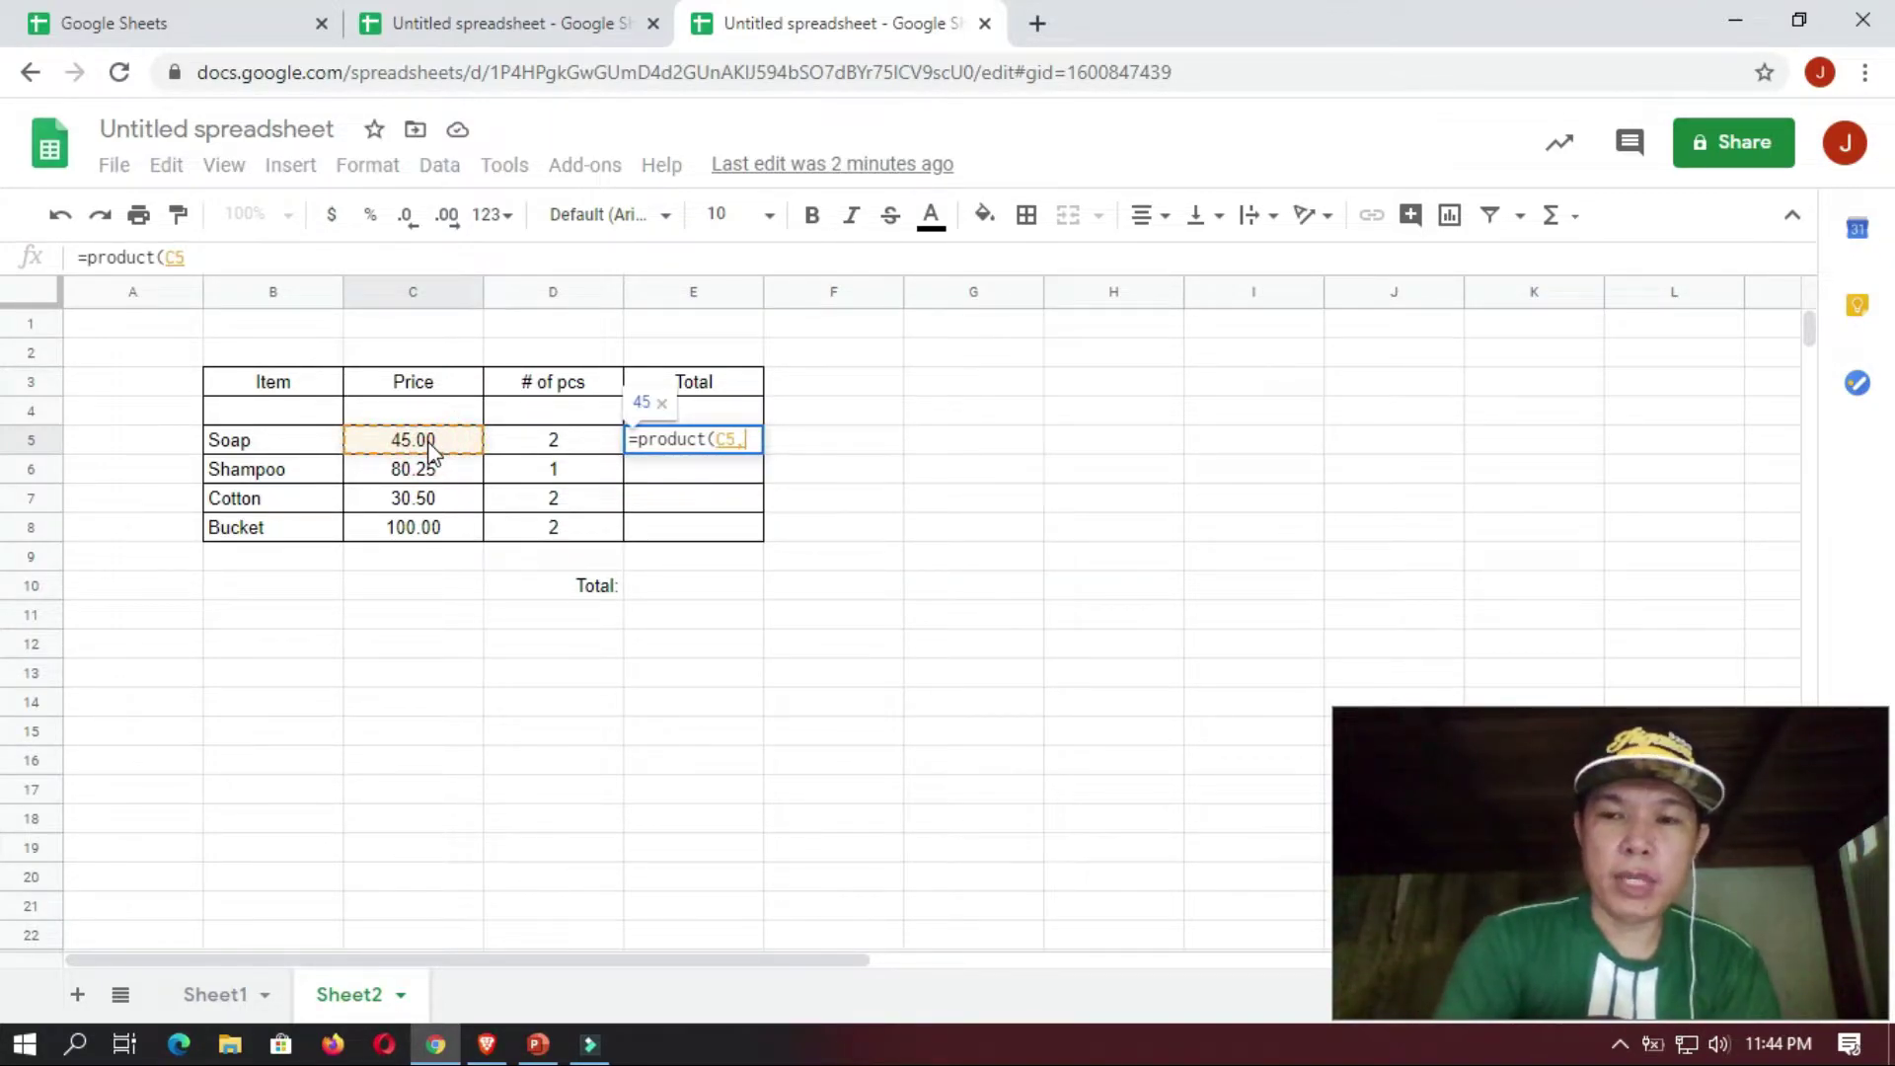
left_click(556, 449)
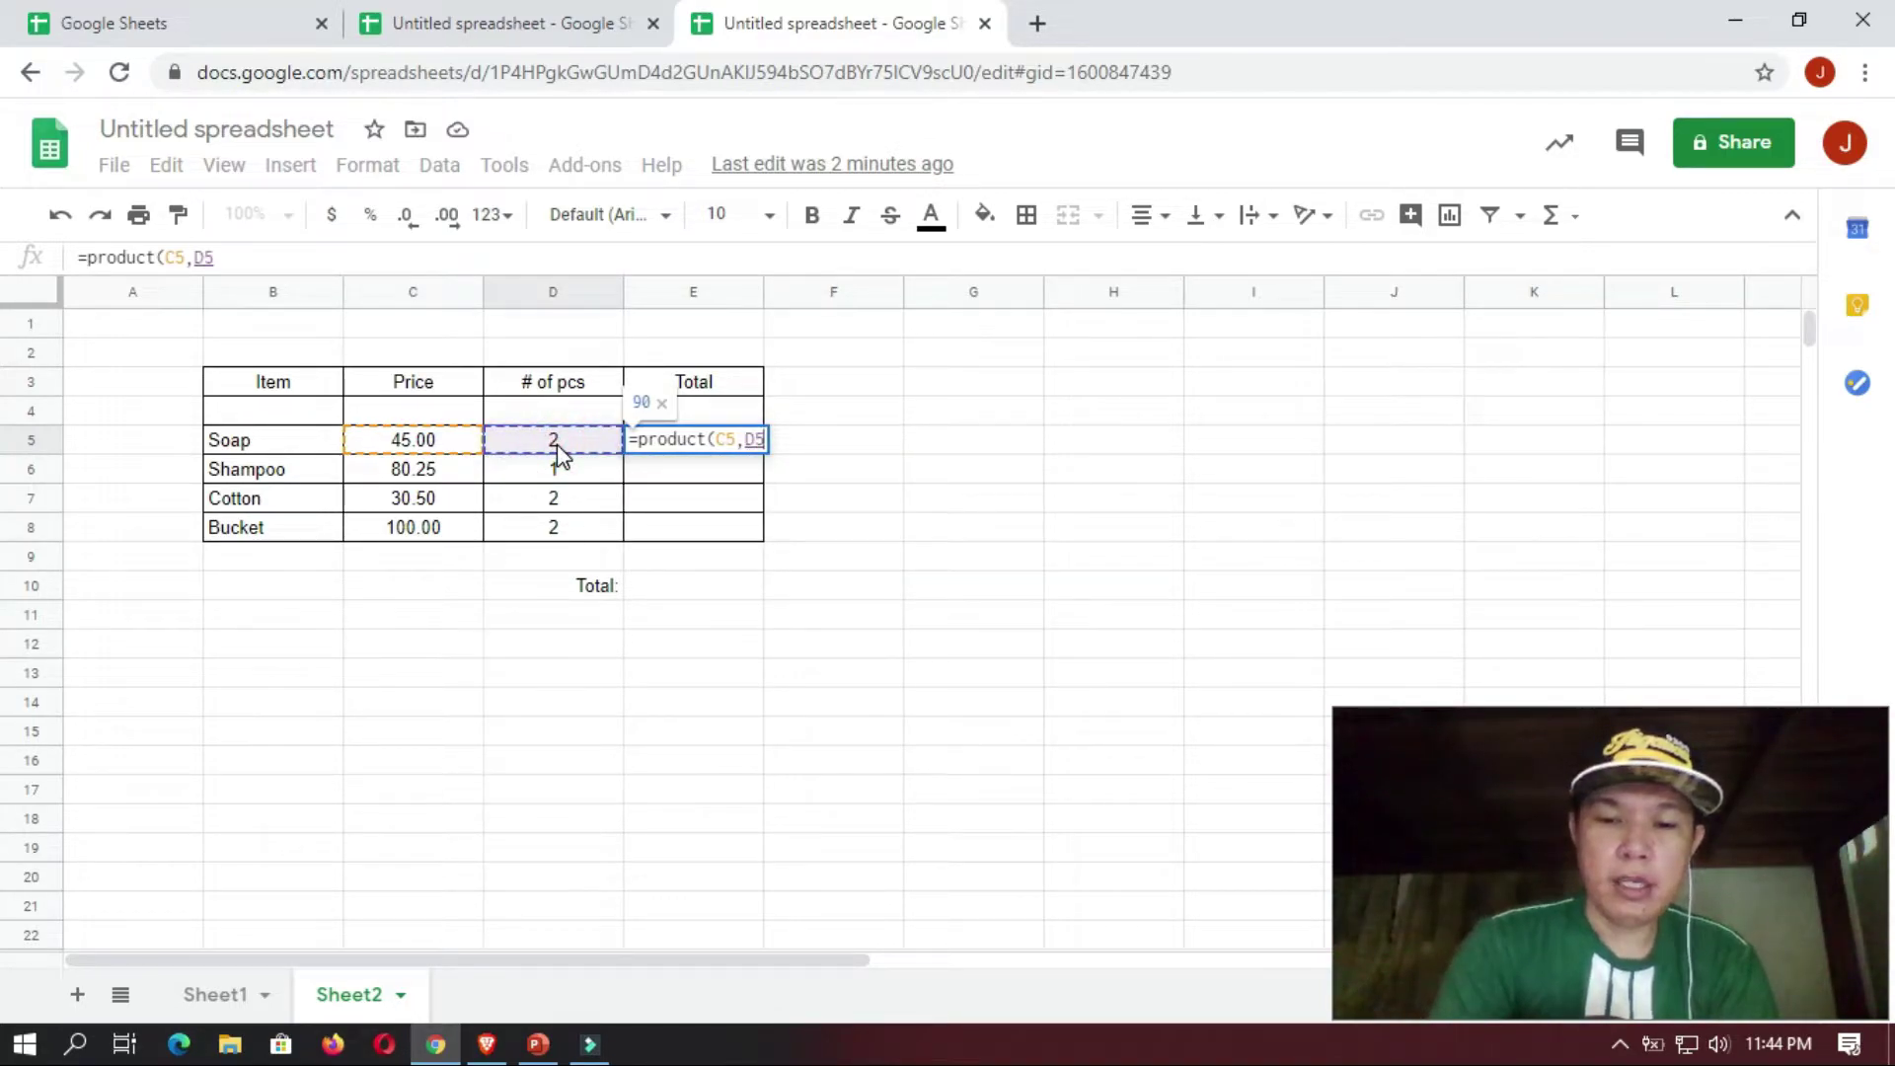
type(")")
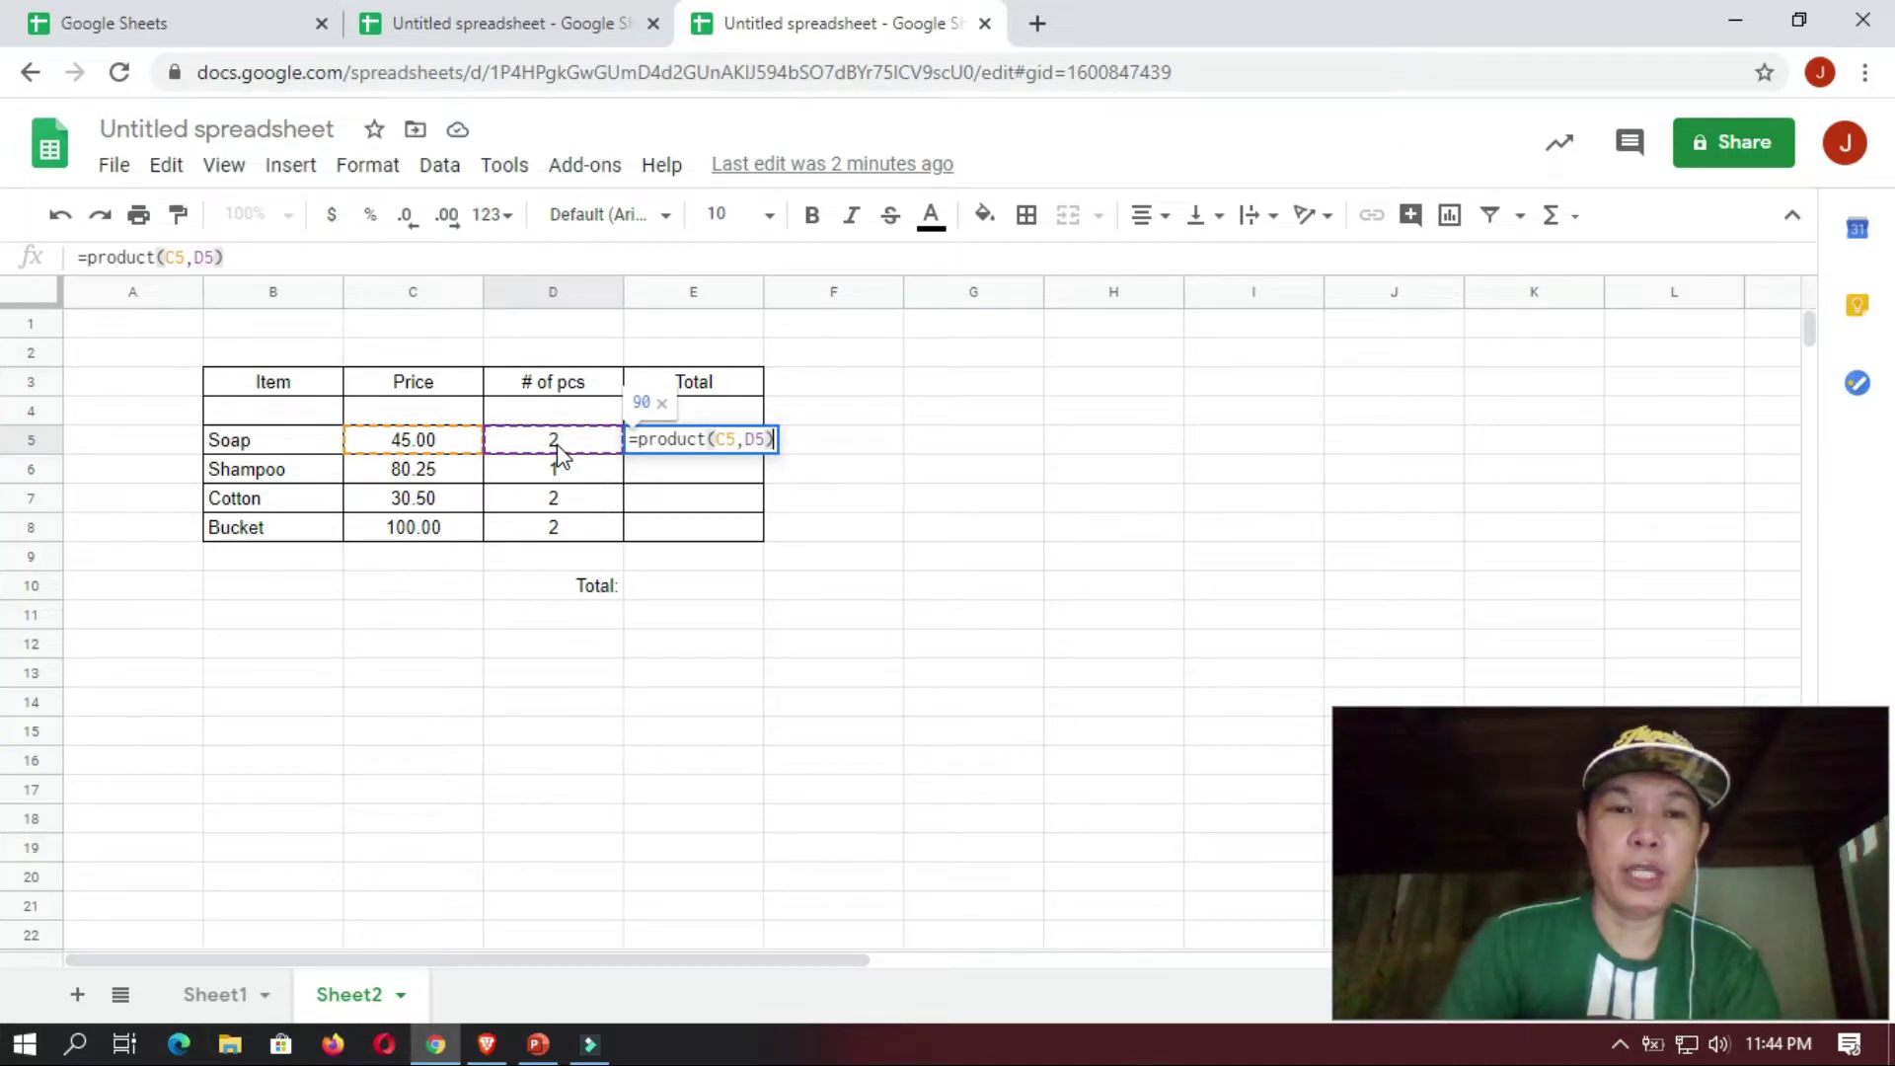
key("Return")
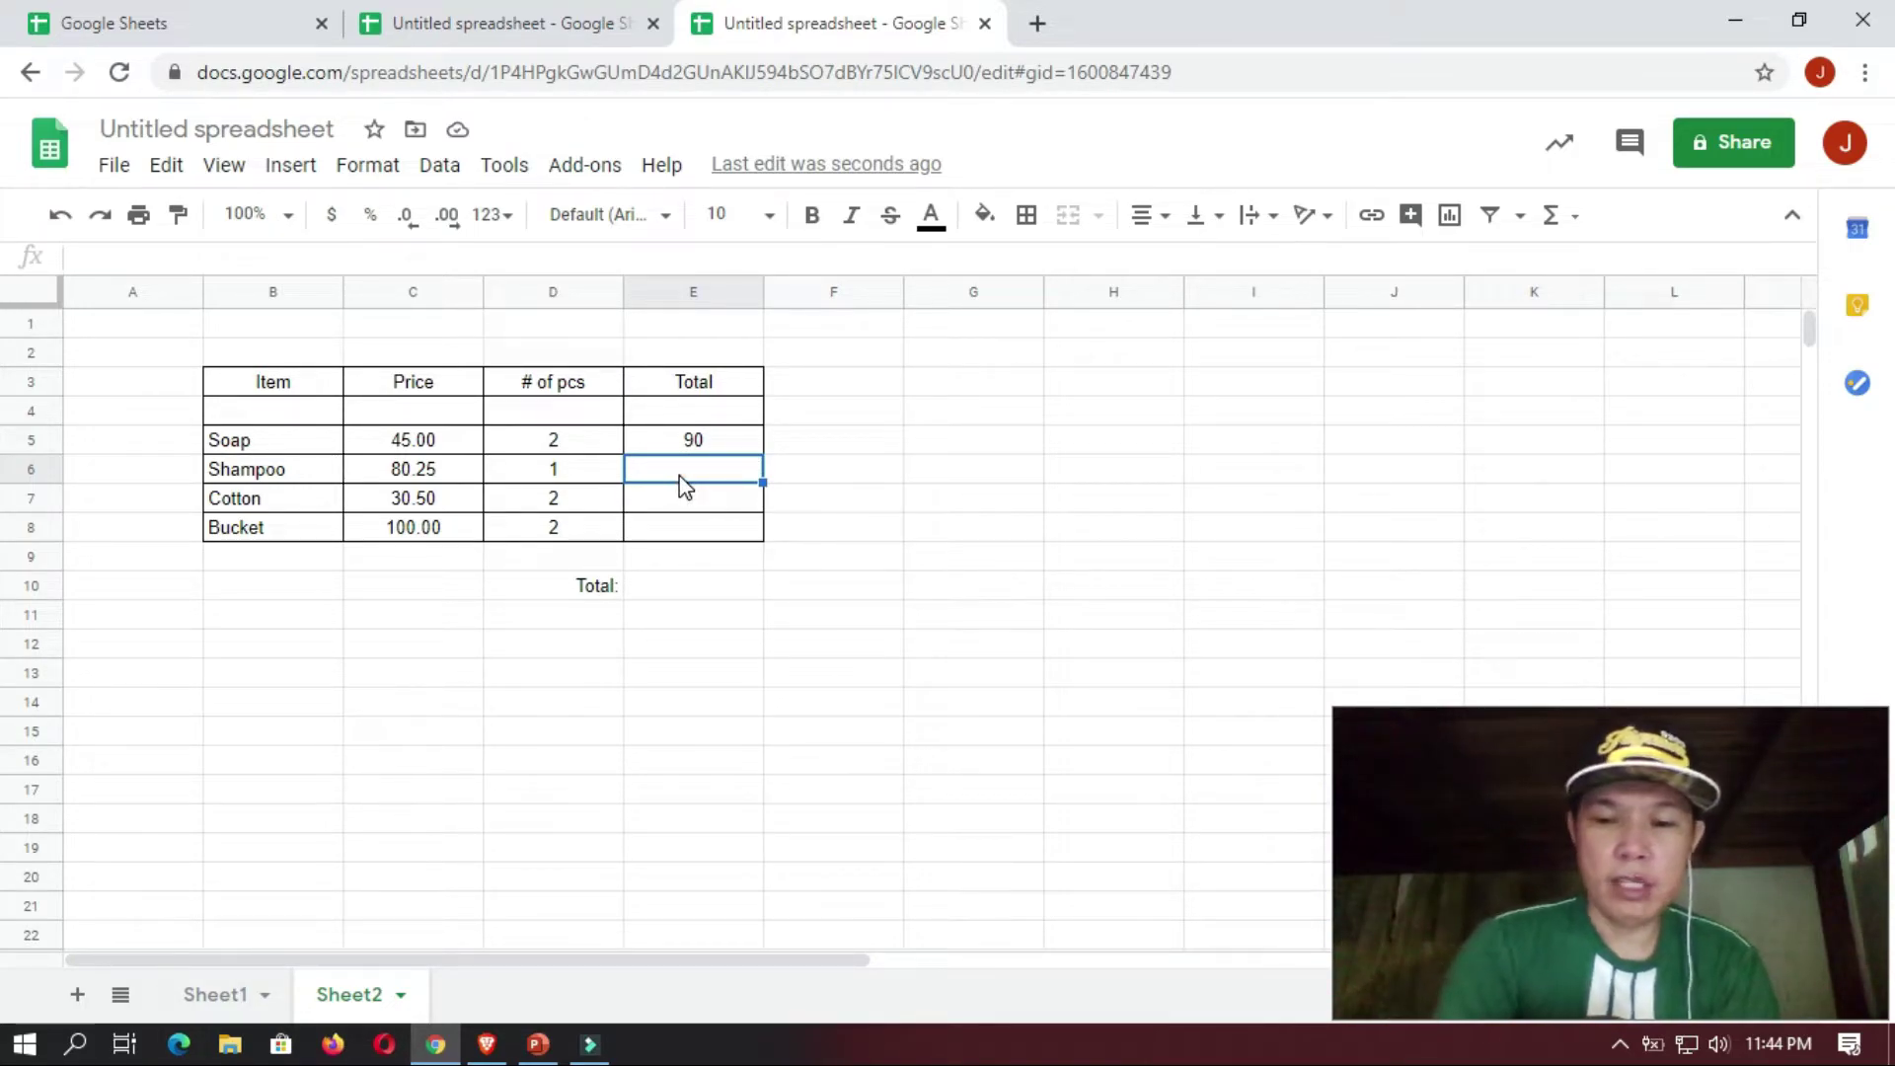
- Calculate the Shampoo total in cell E6 with the range formula =product(C6:D6)
type("=")
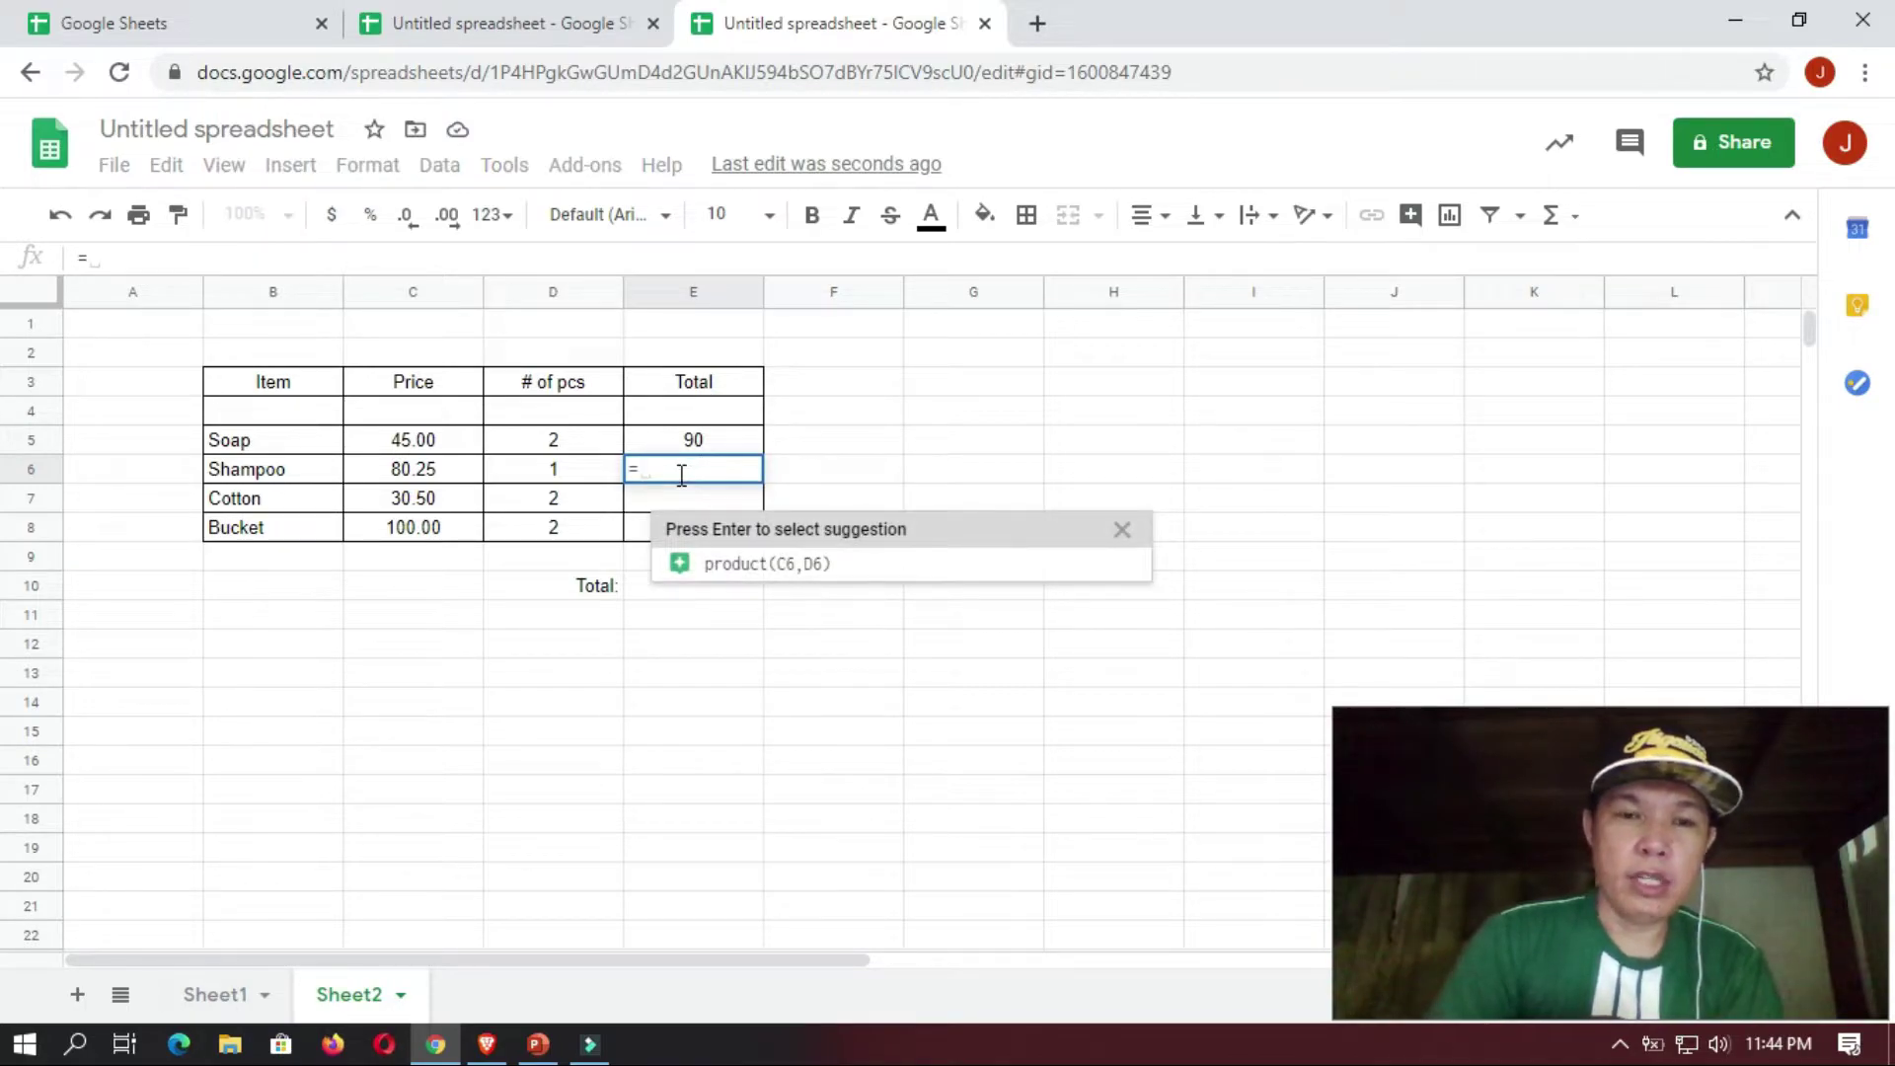
type("product")
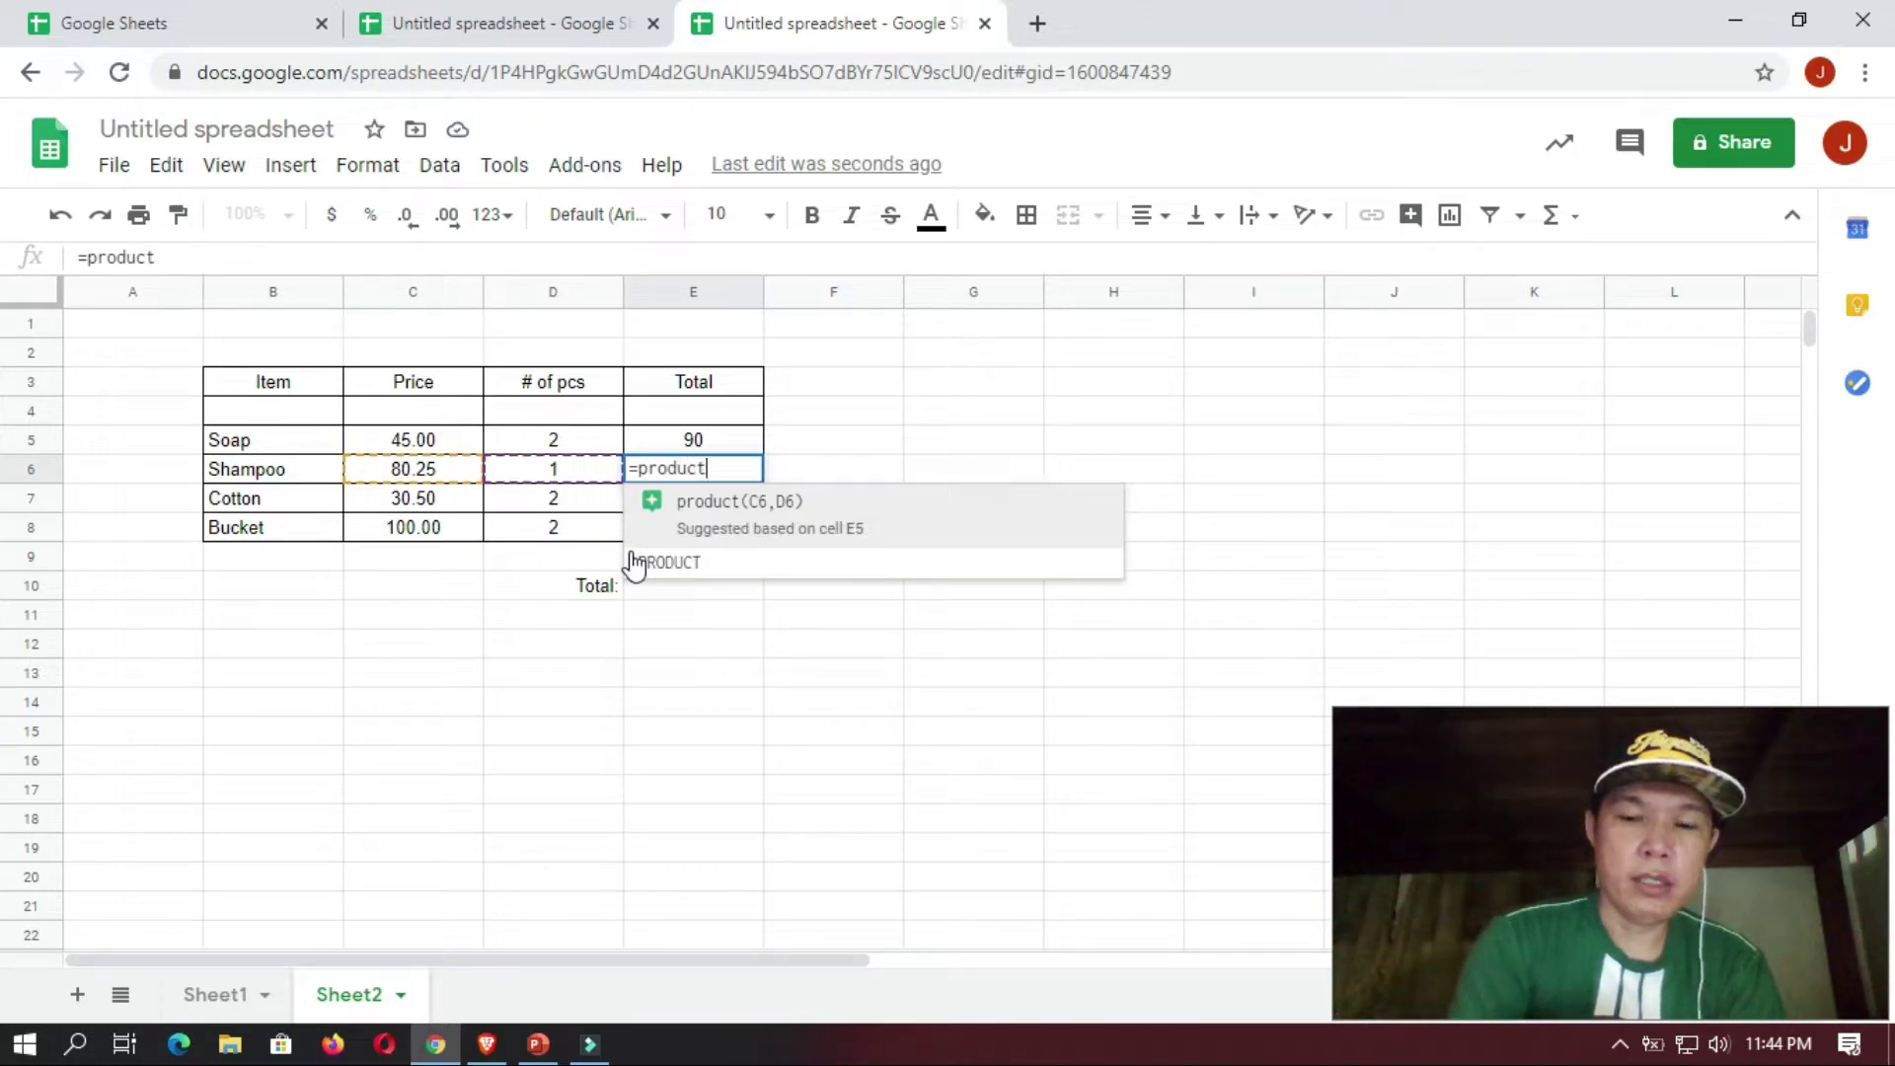
type("(")
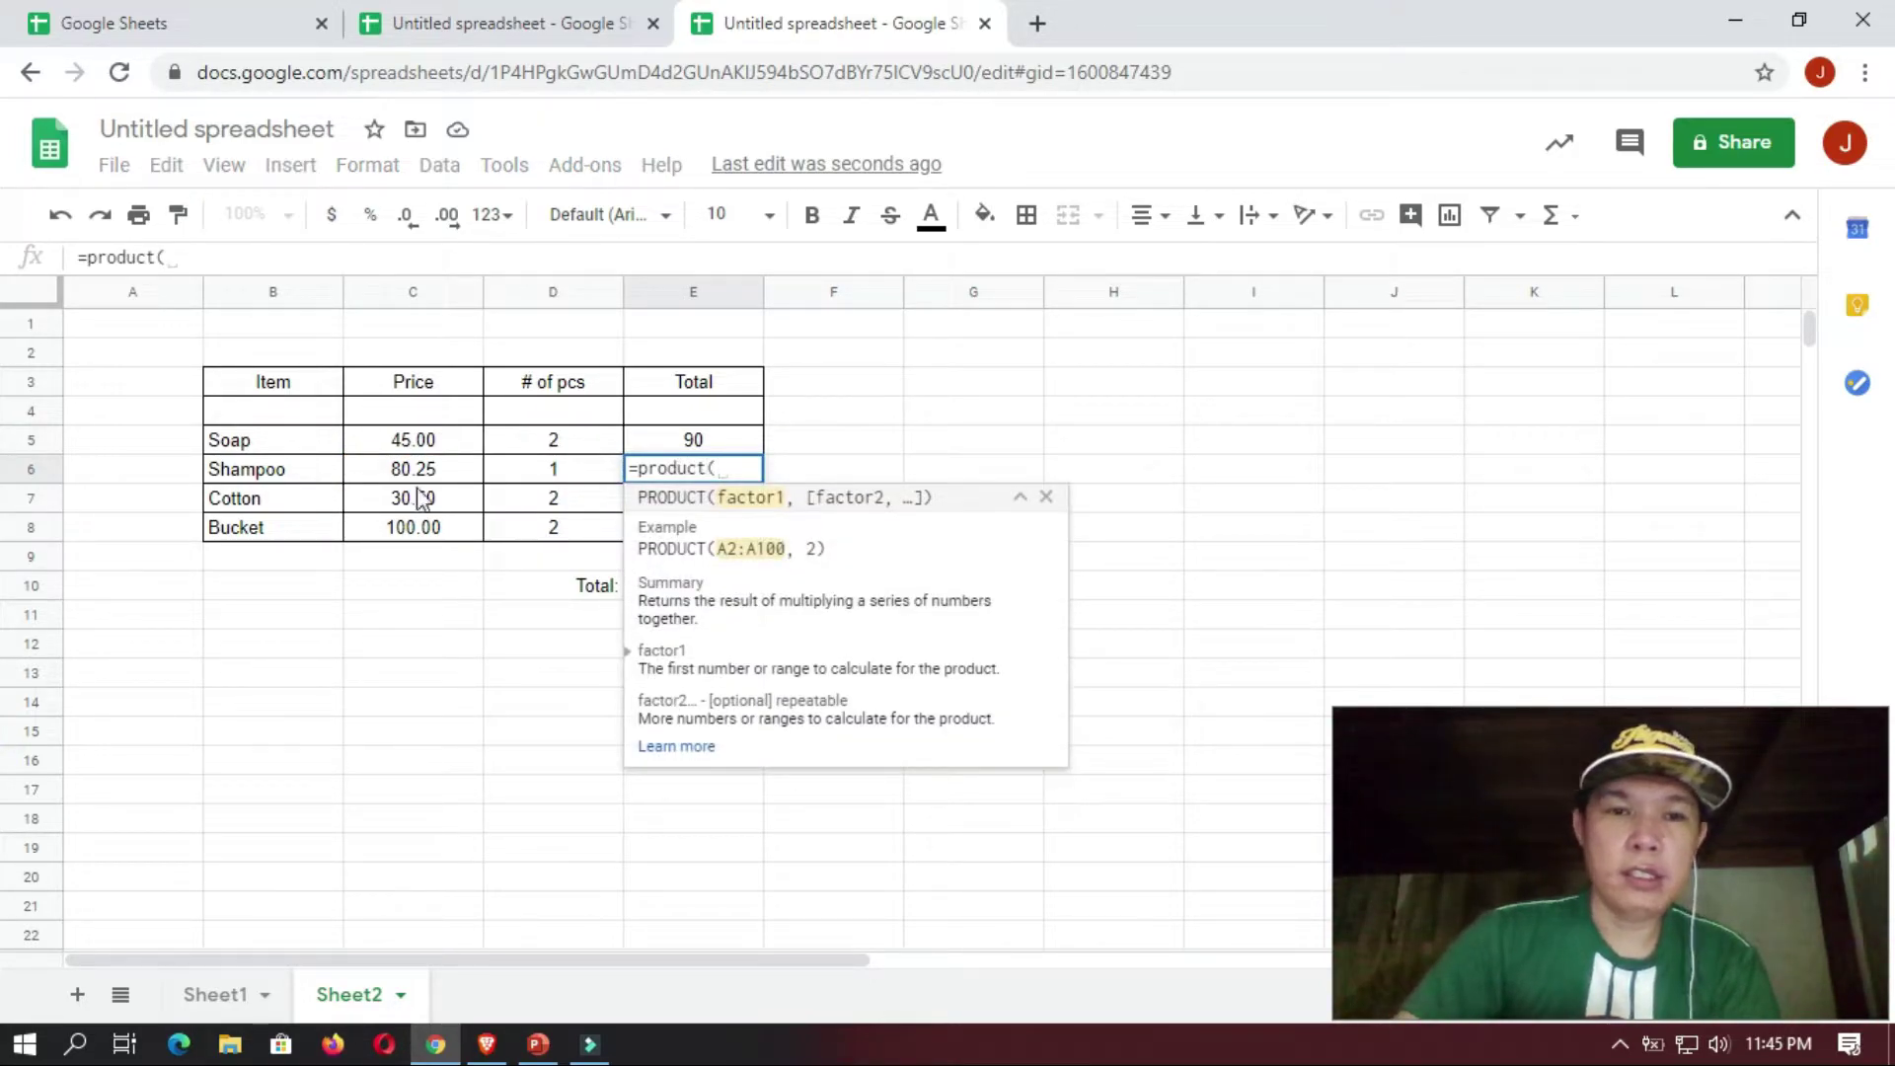
left_click_drag(413, 474, 548, 472)
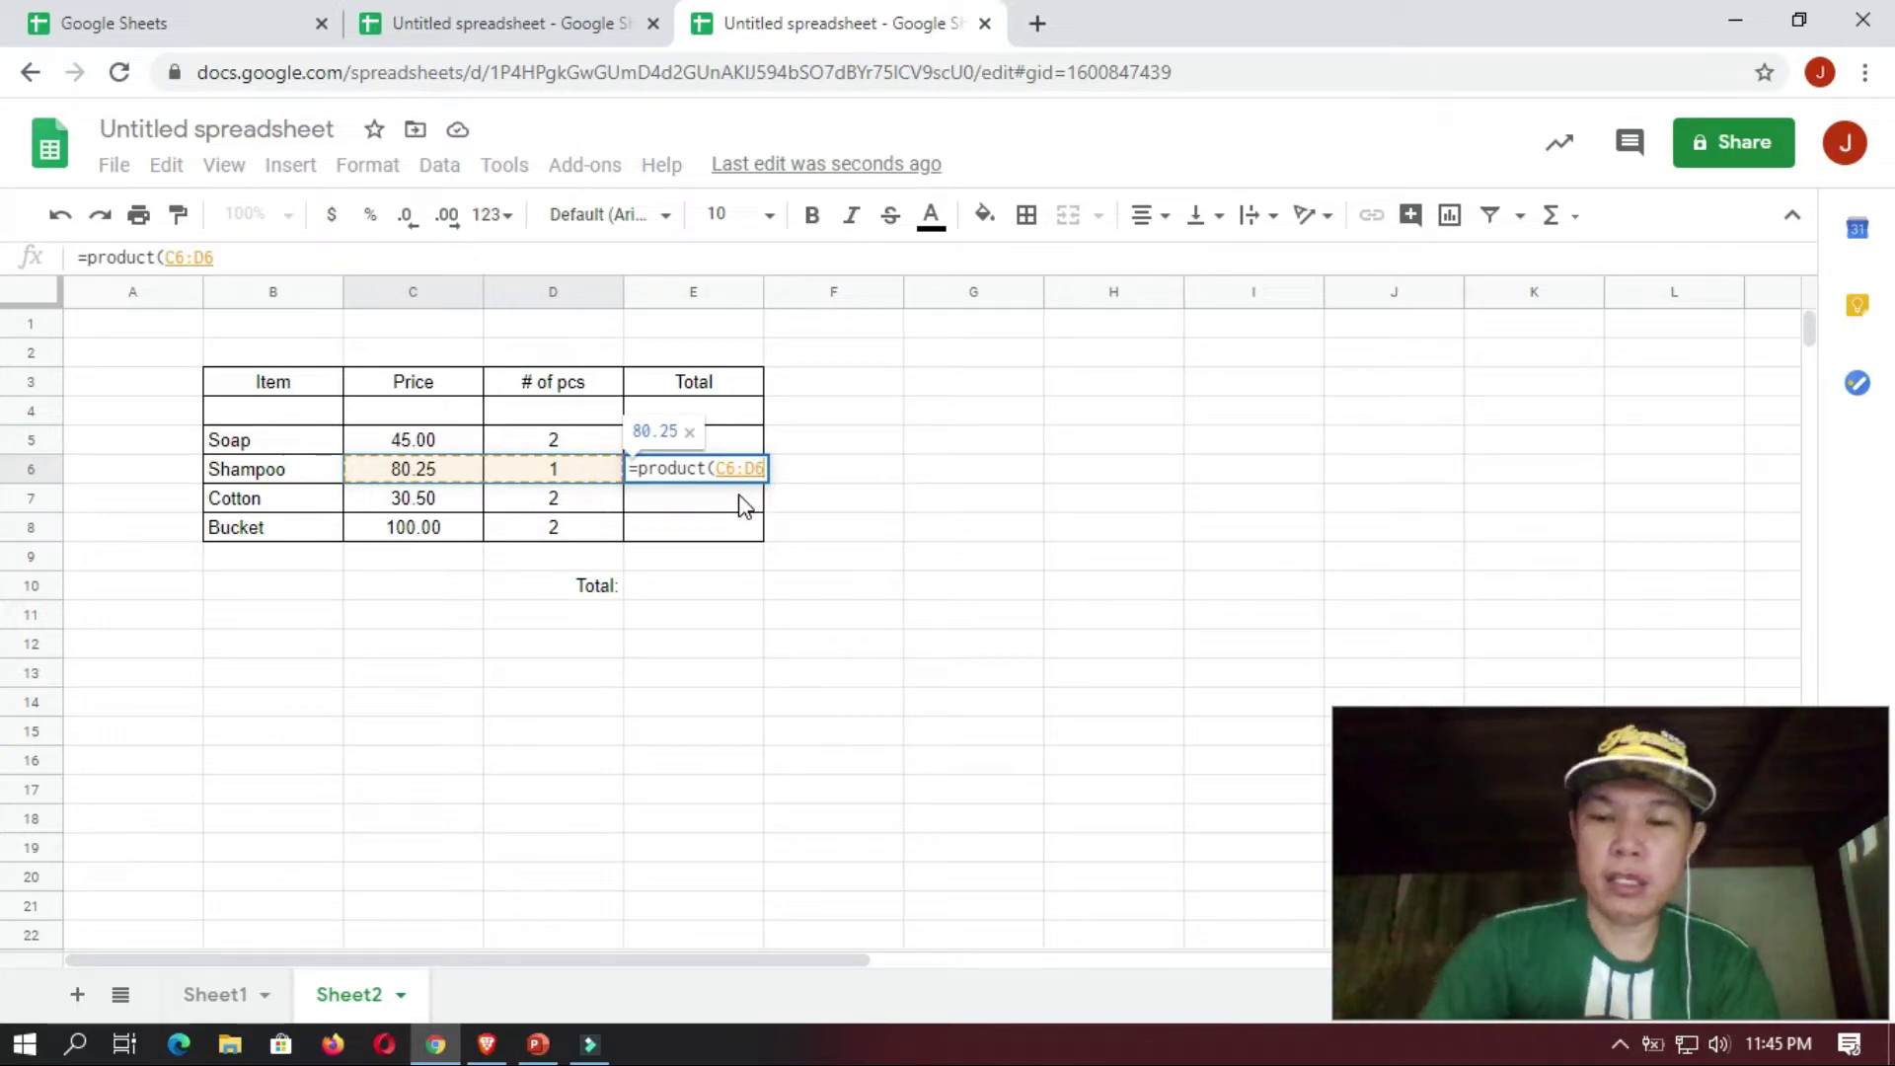
type(")")
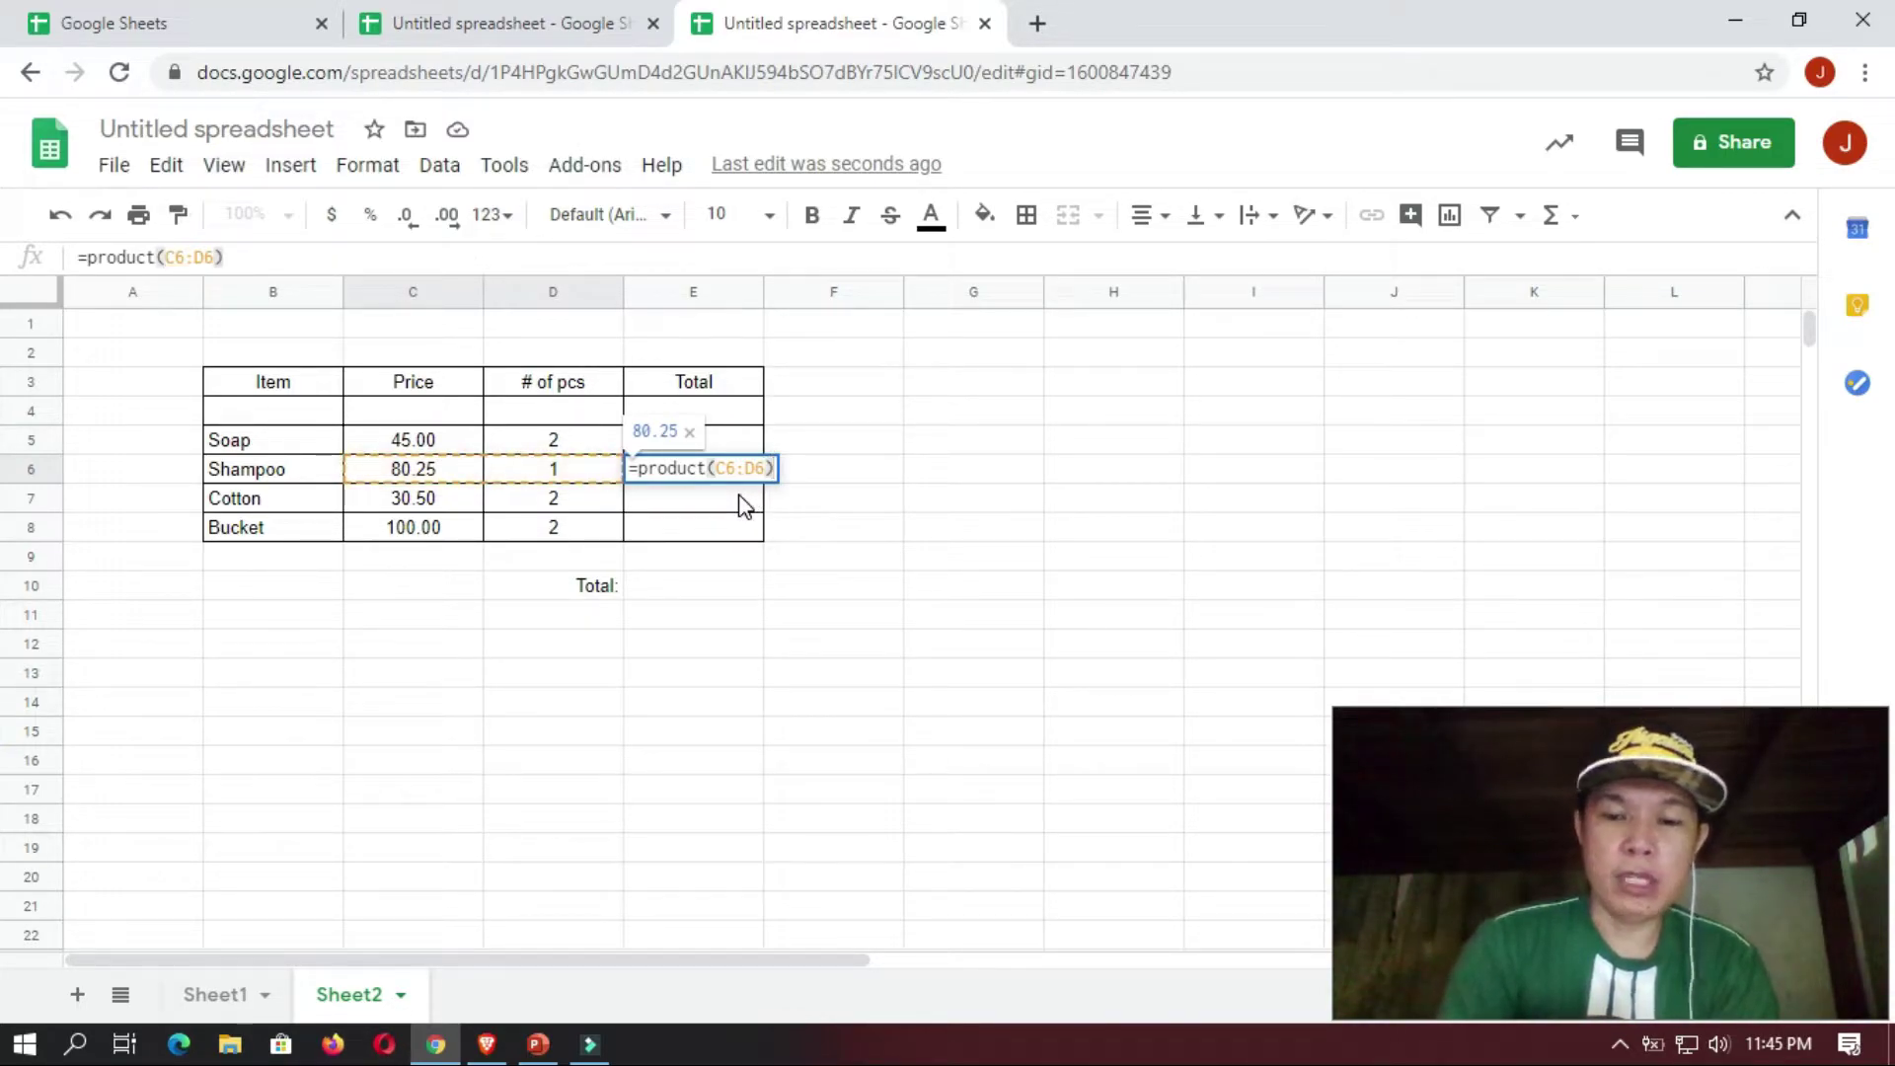
key("Return")
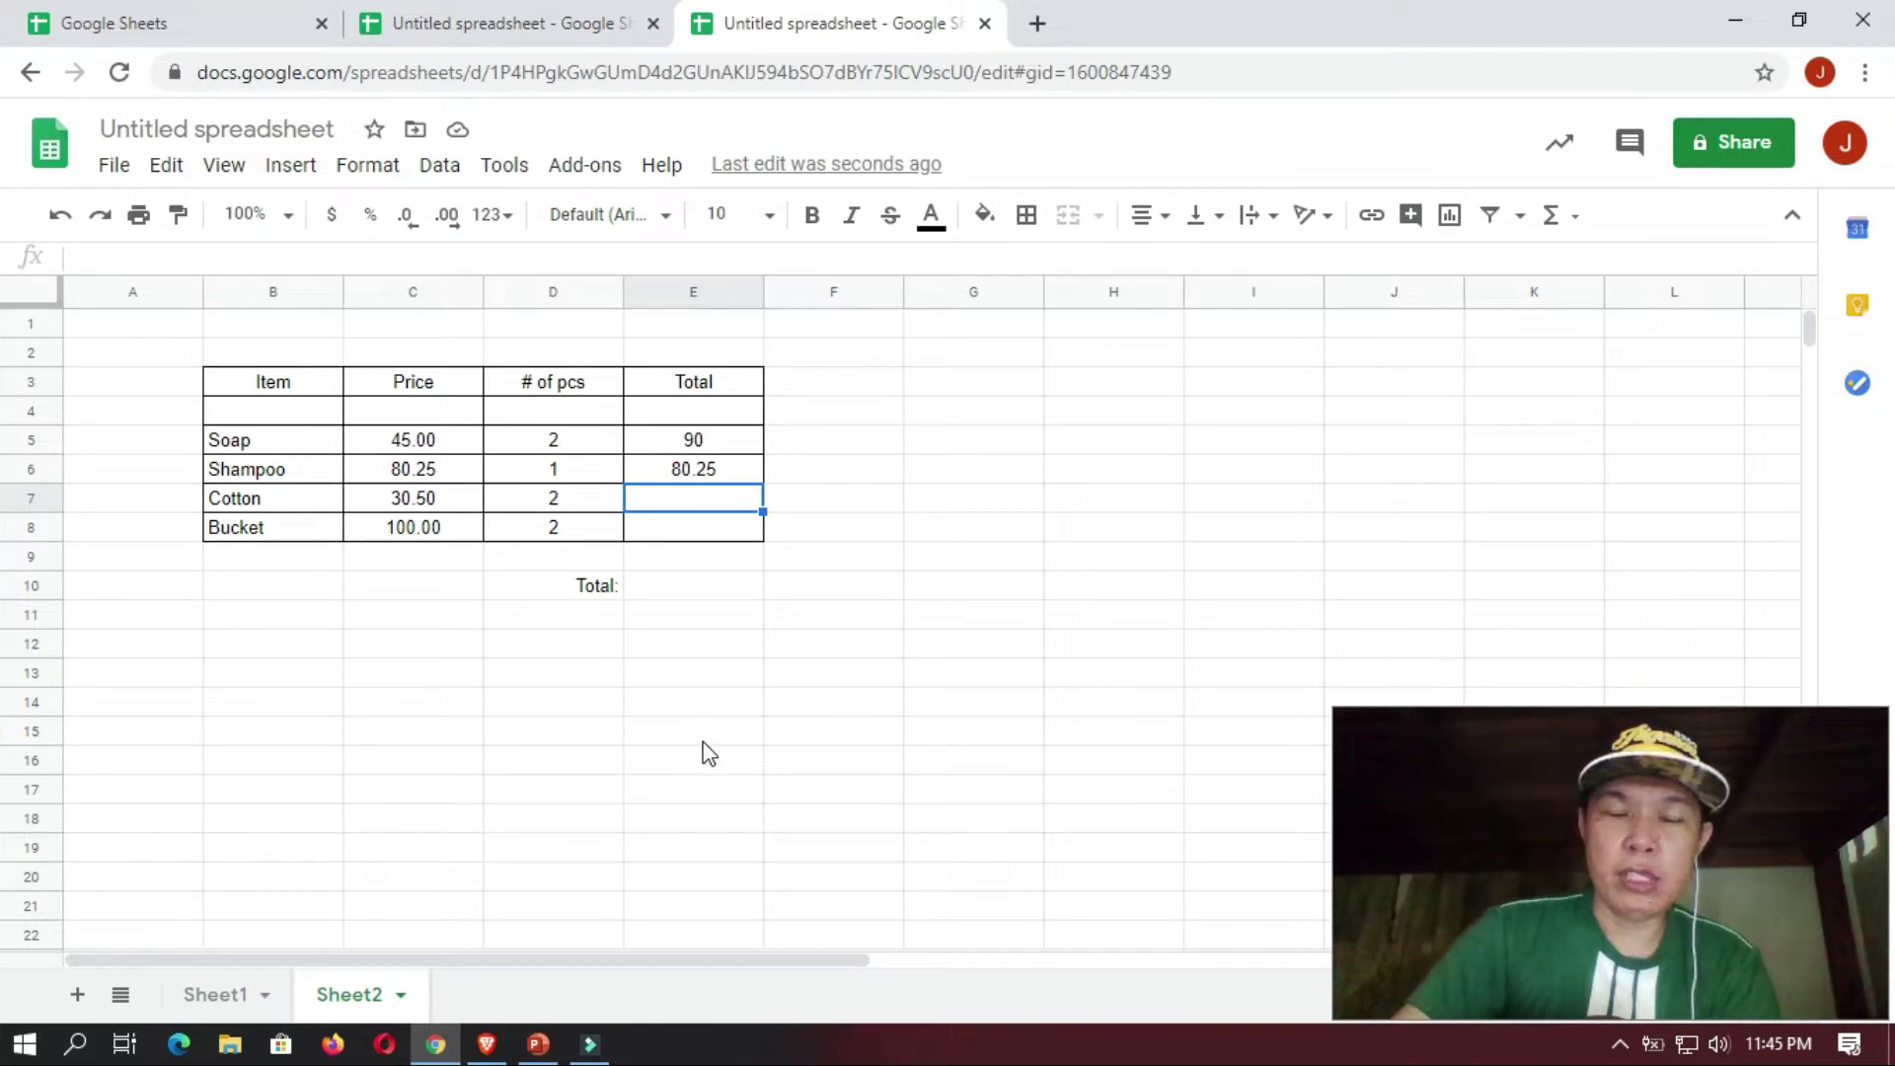
- Fill the Soap total formula from E5 down through E8 to cover the remaining items
left_click(728, 442)
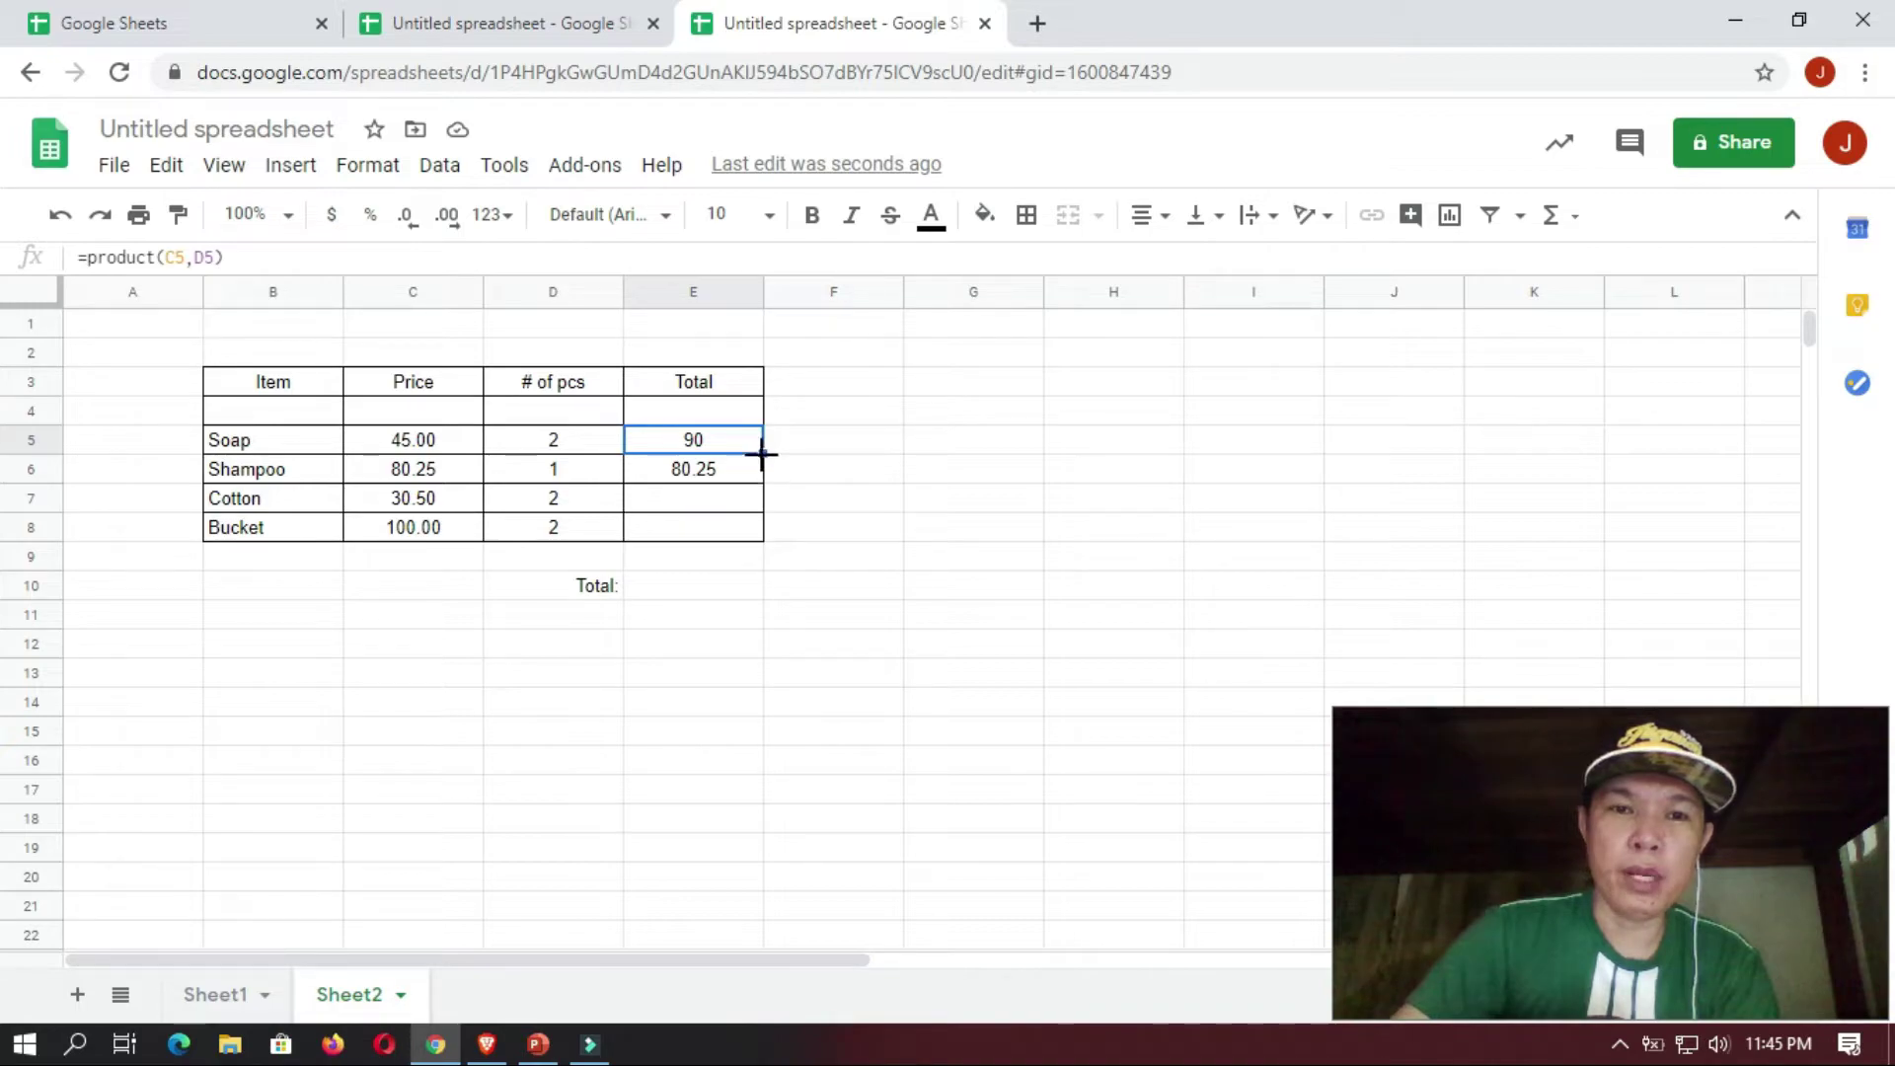
left_click_drag(762, 455, 762, 455)
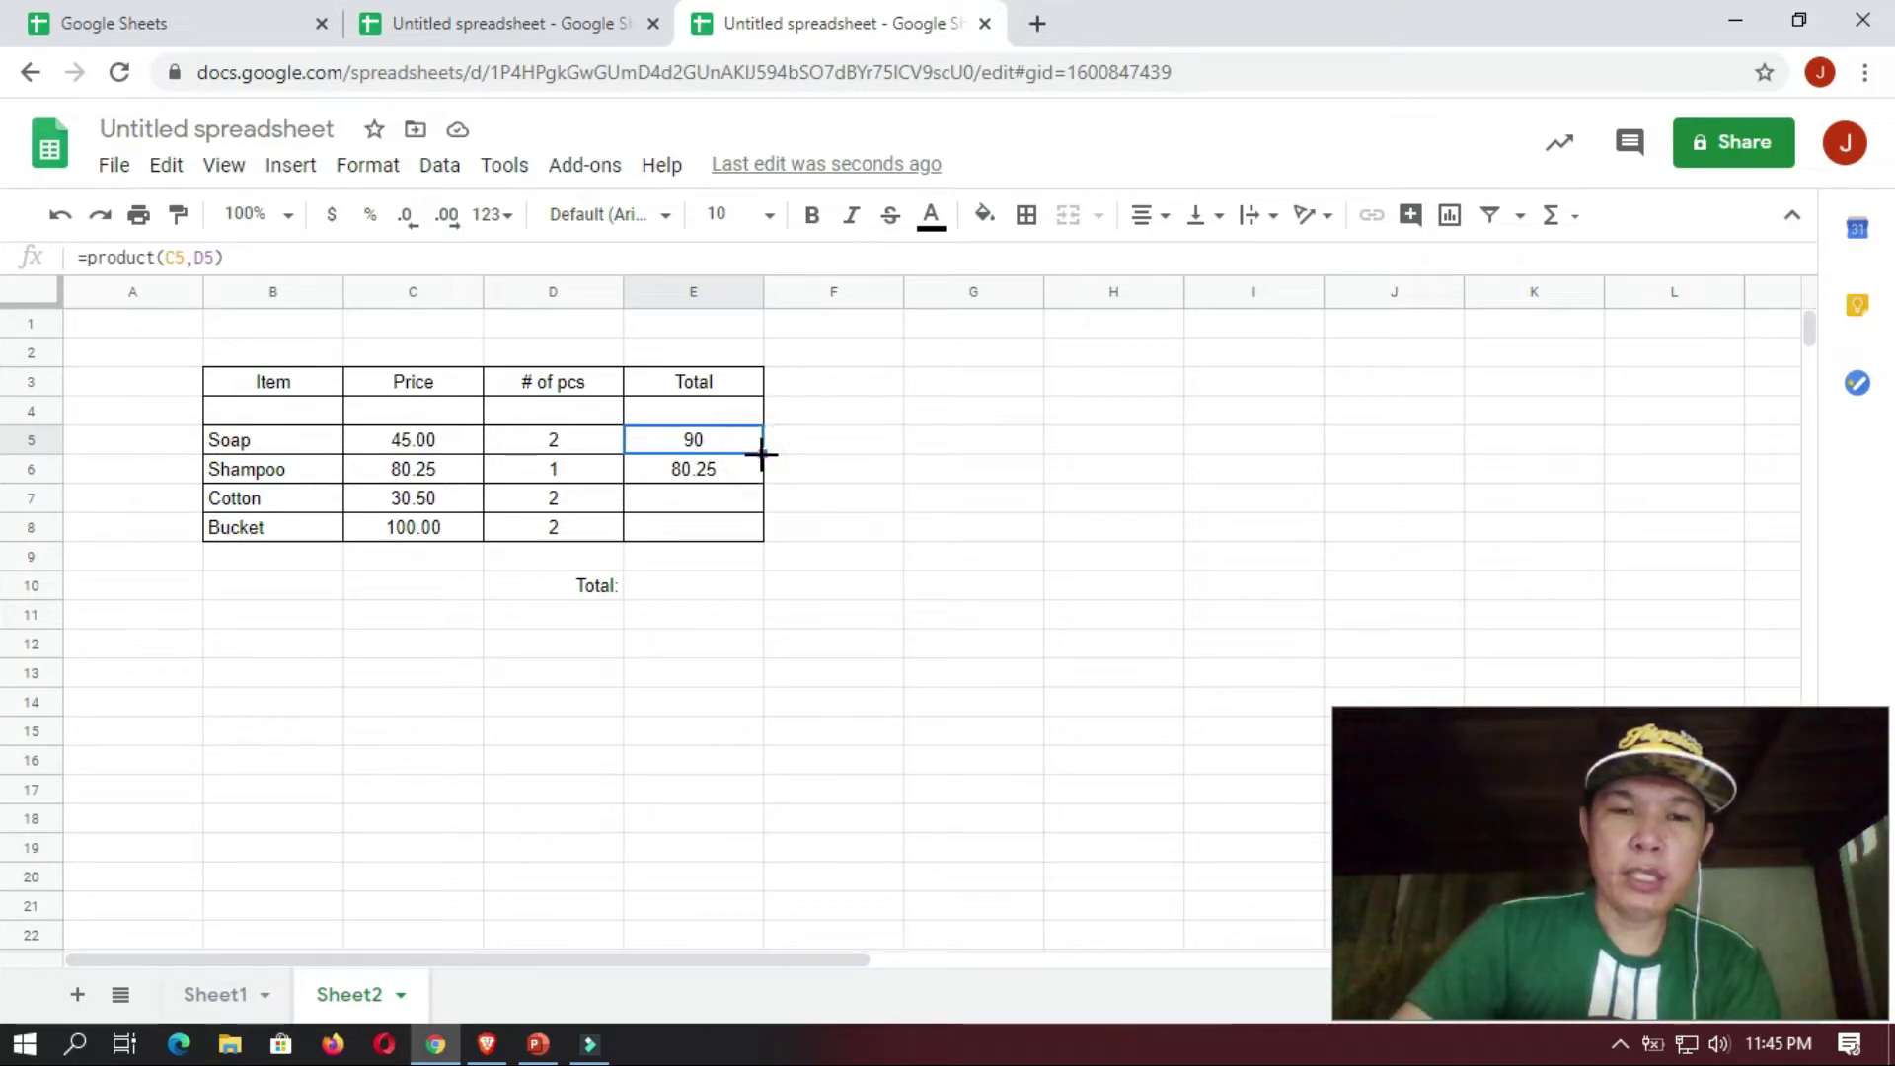
left_click_drag(762, 455, 764, 537)
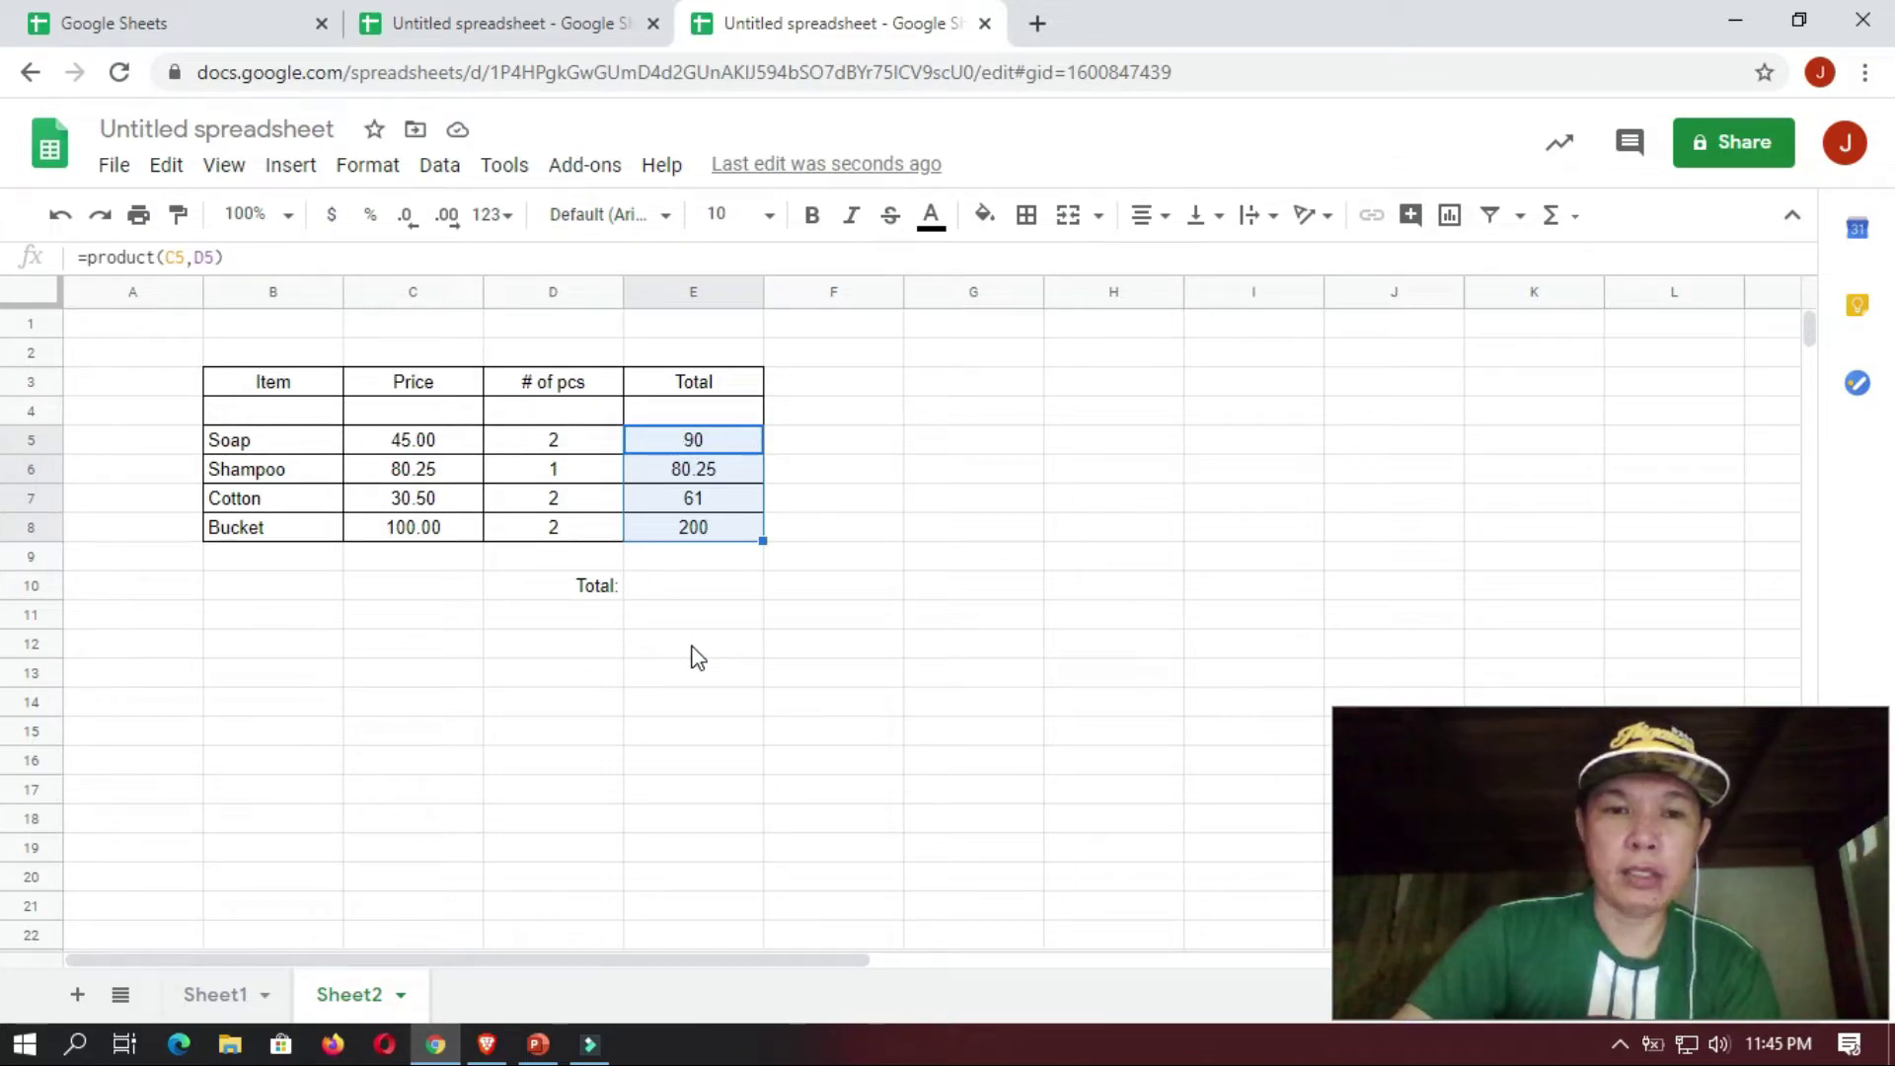
- Add up the item totals in cell E10, beside the Total label, with =sum(E5:E8)
left_click(679, 588)
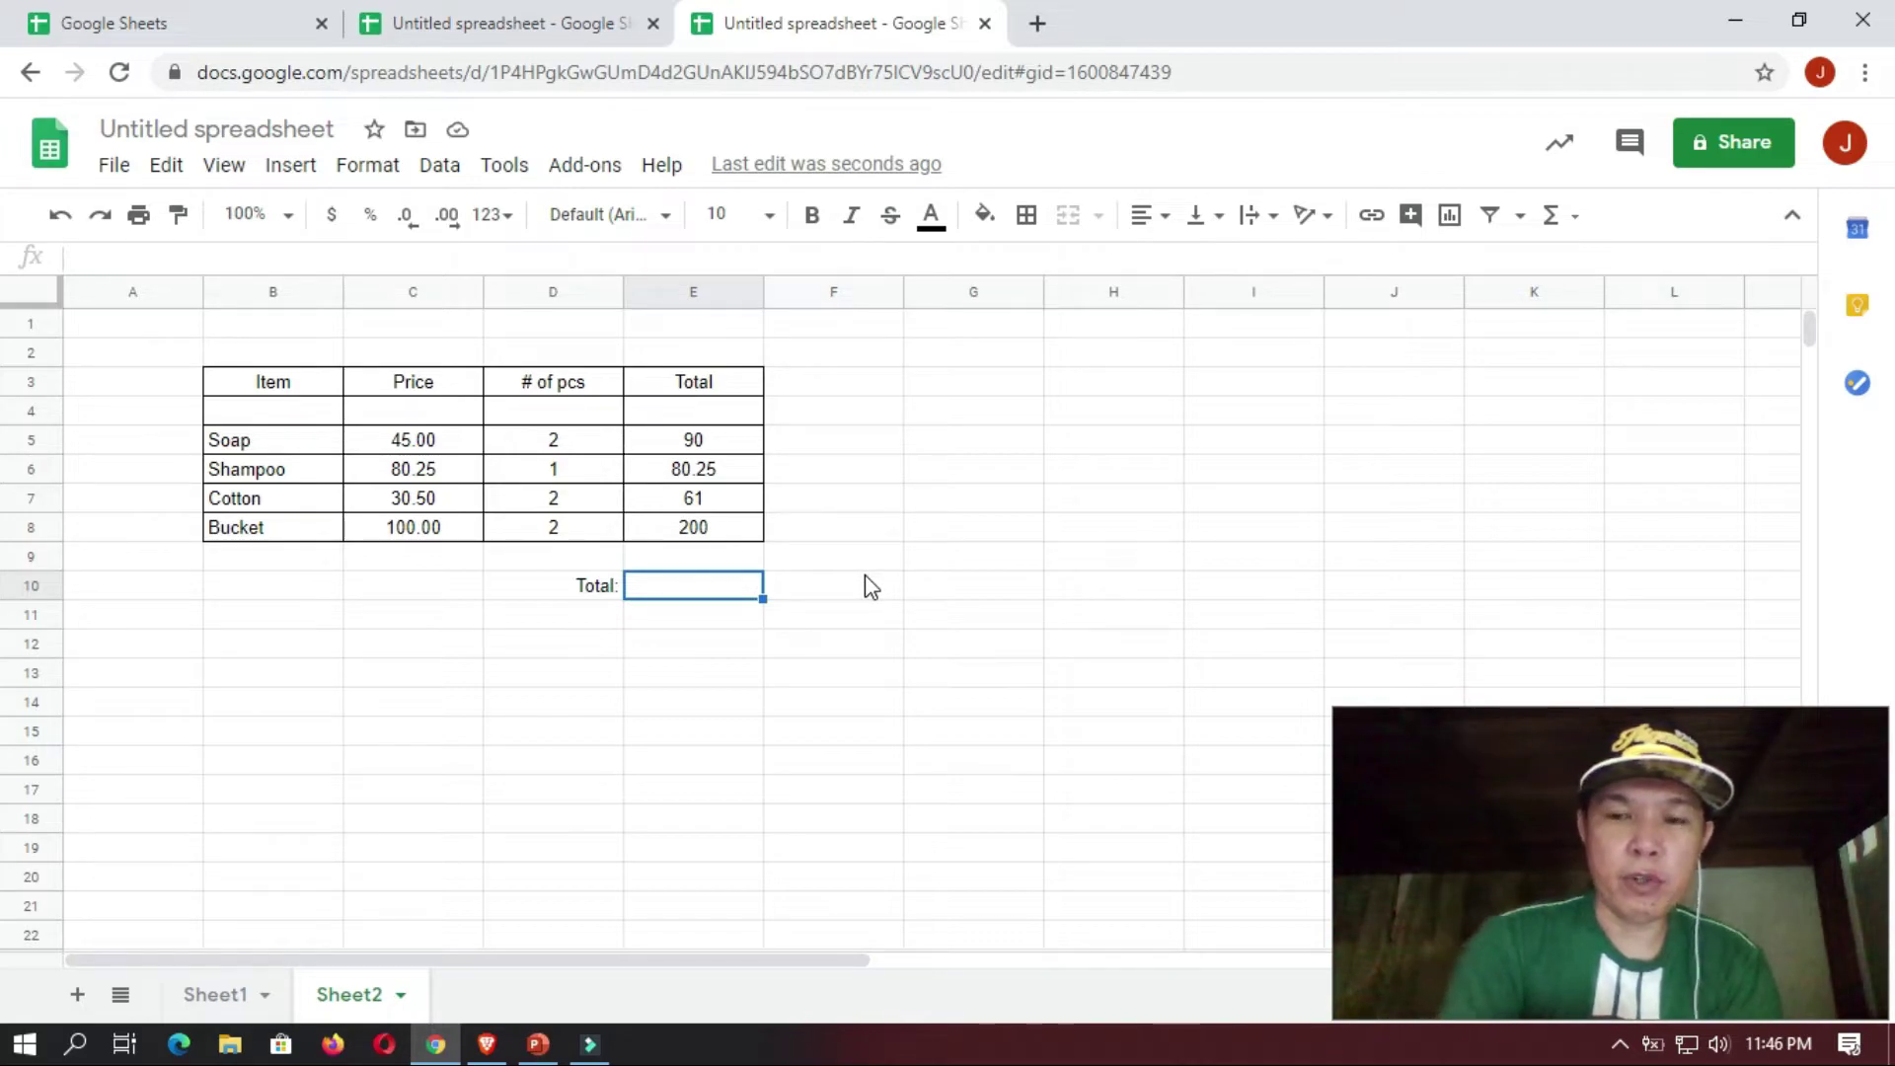
type("=")
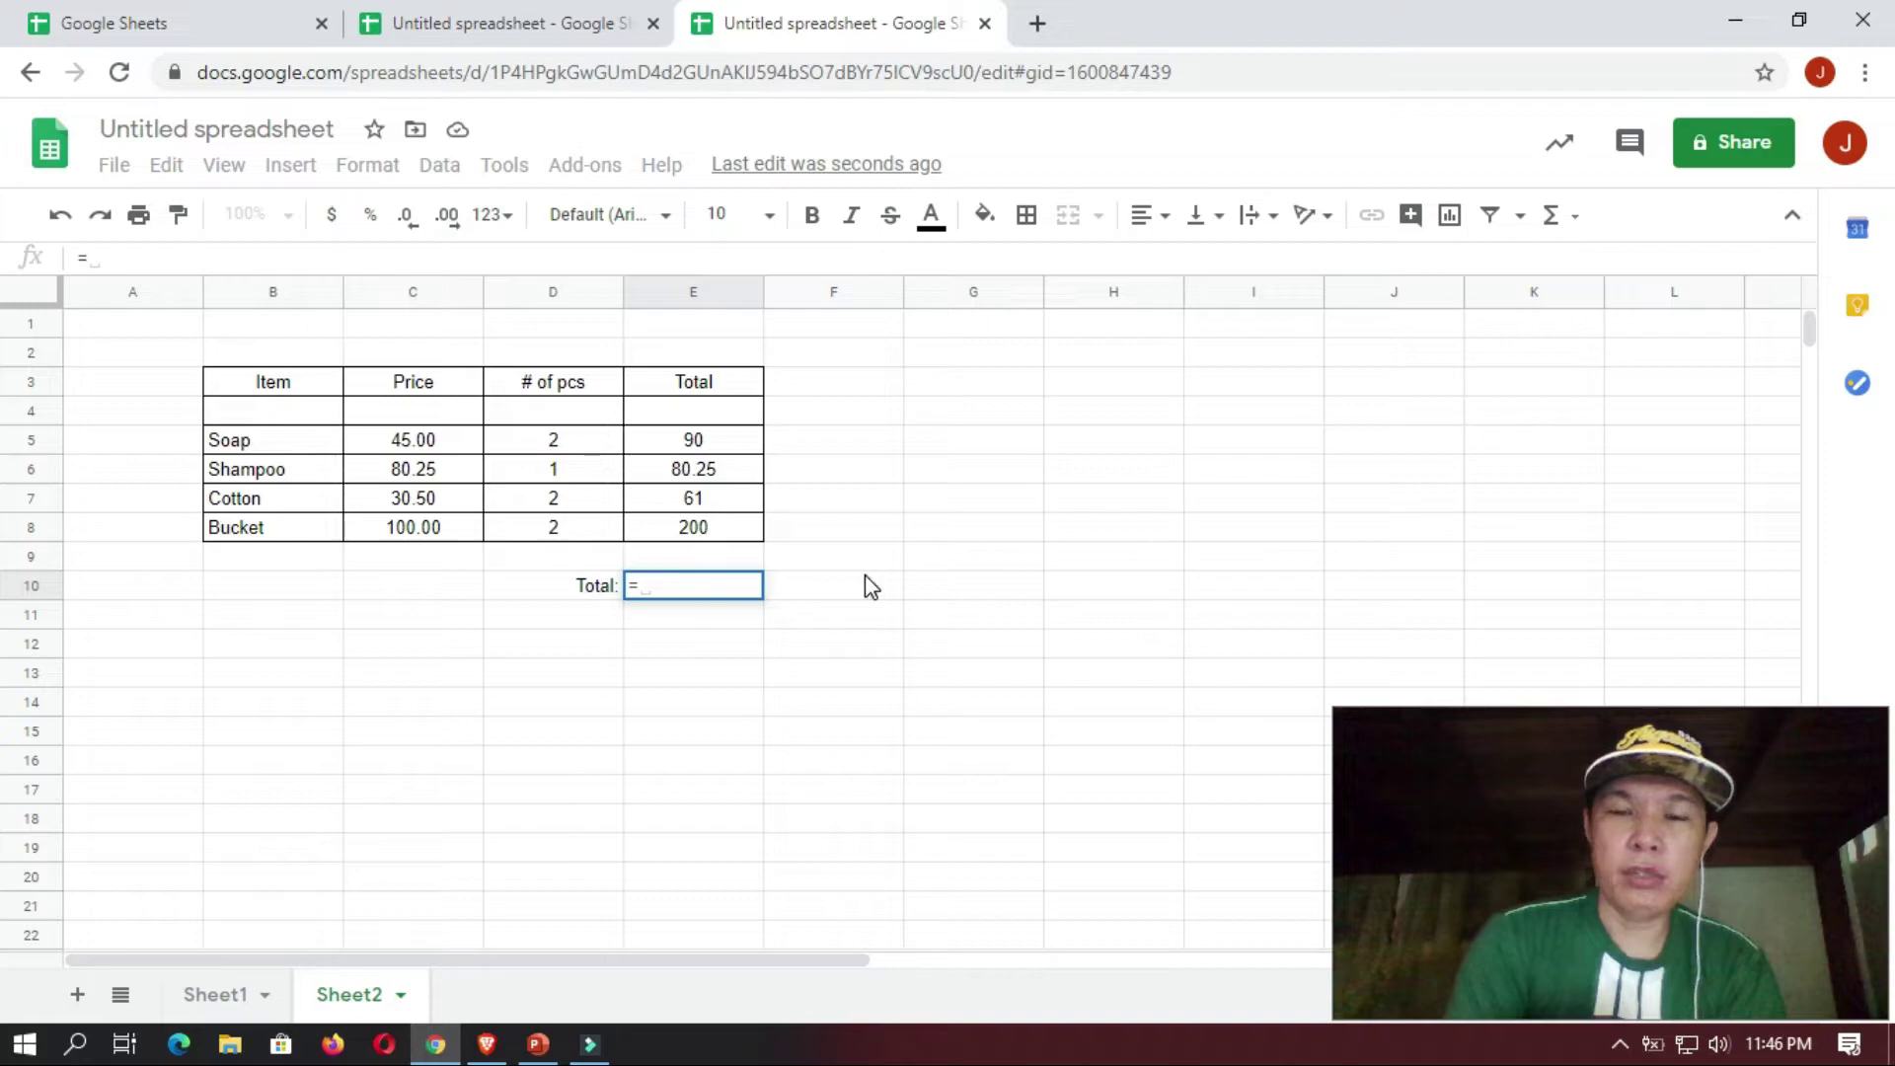
type("sum")
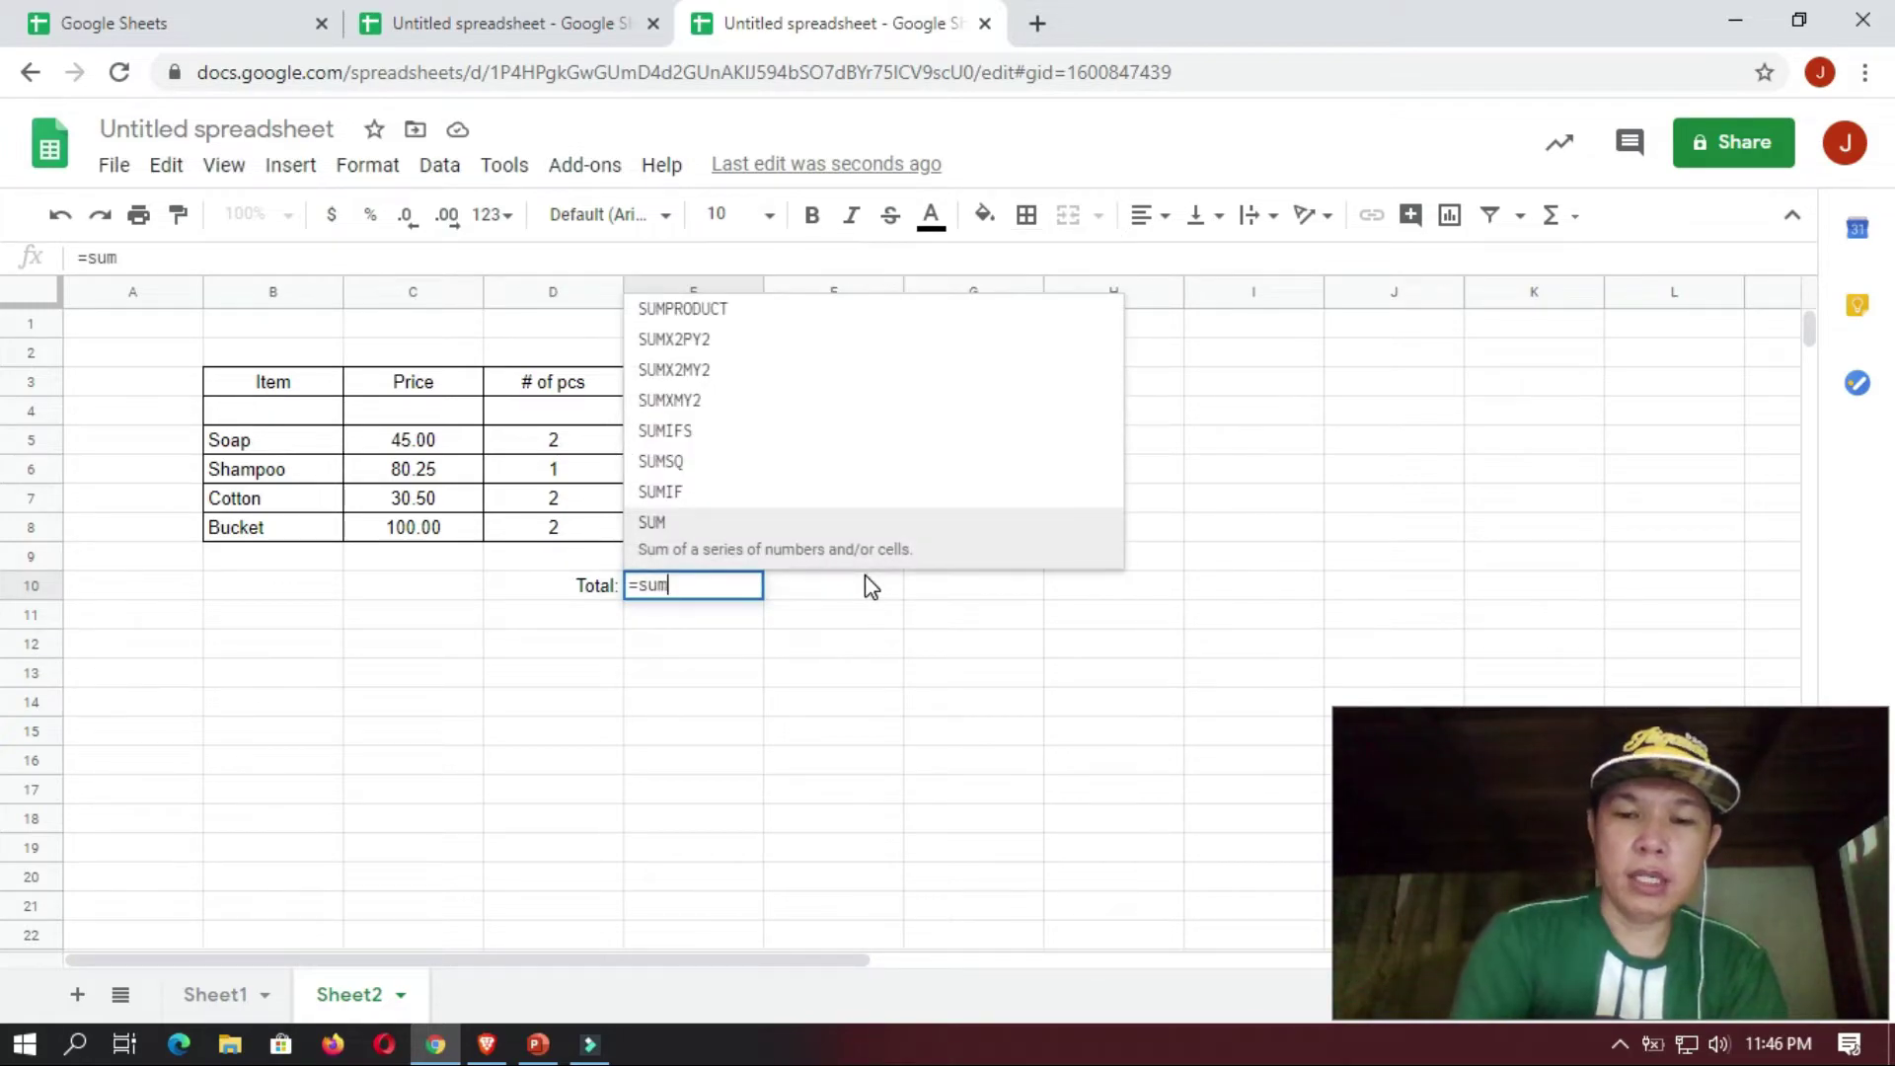
type("(")
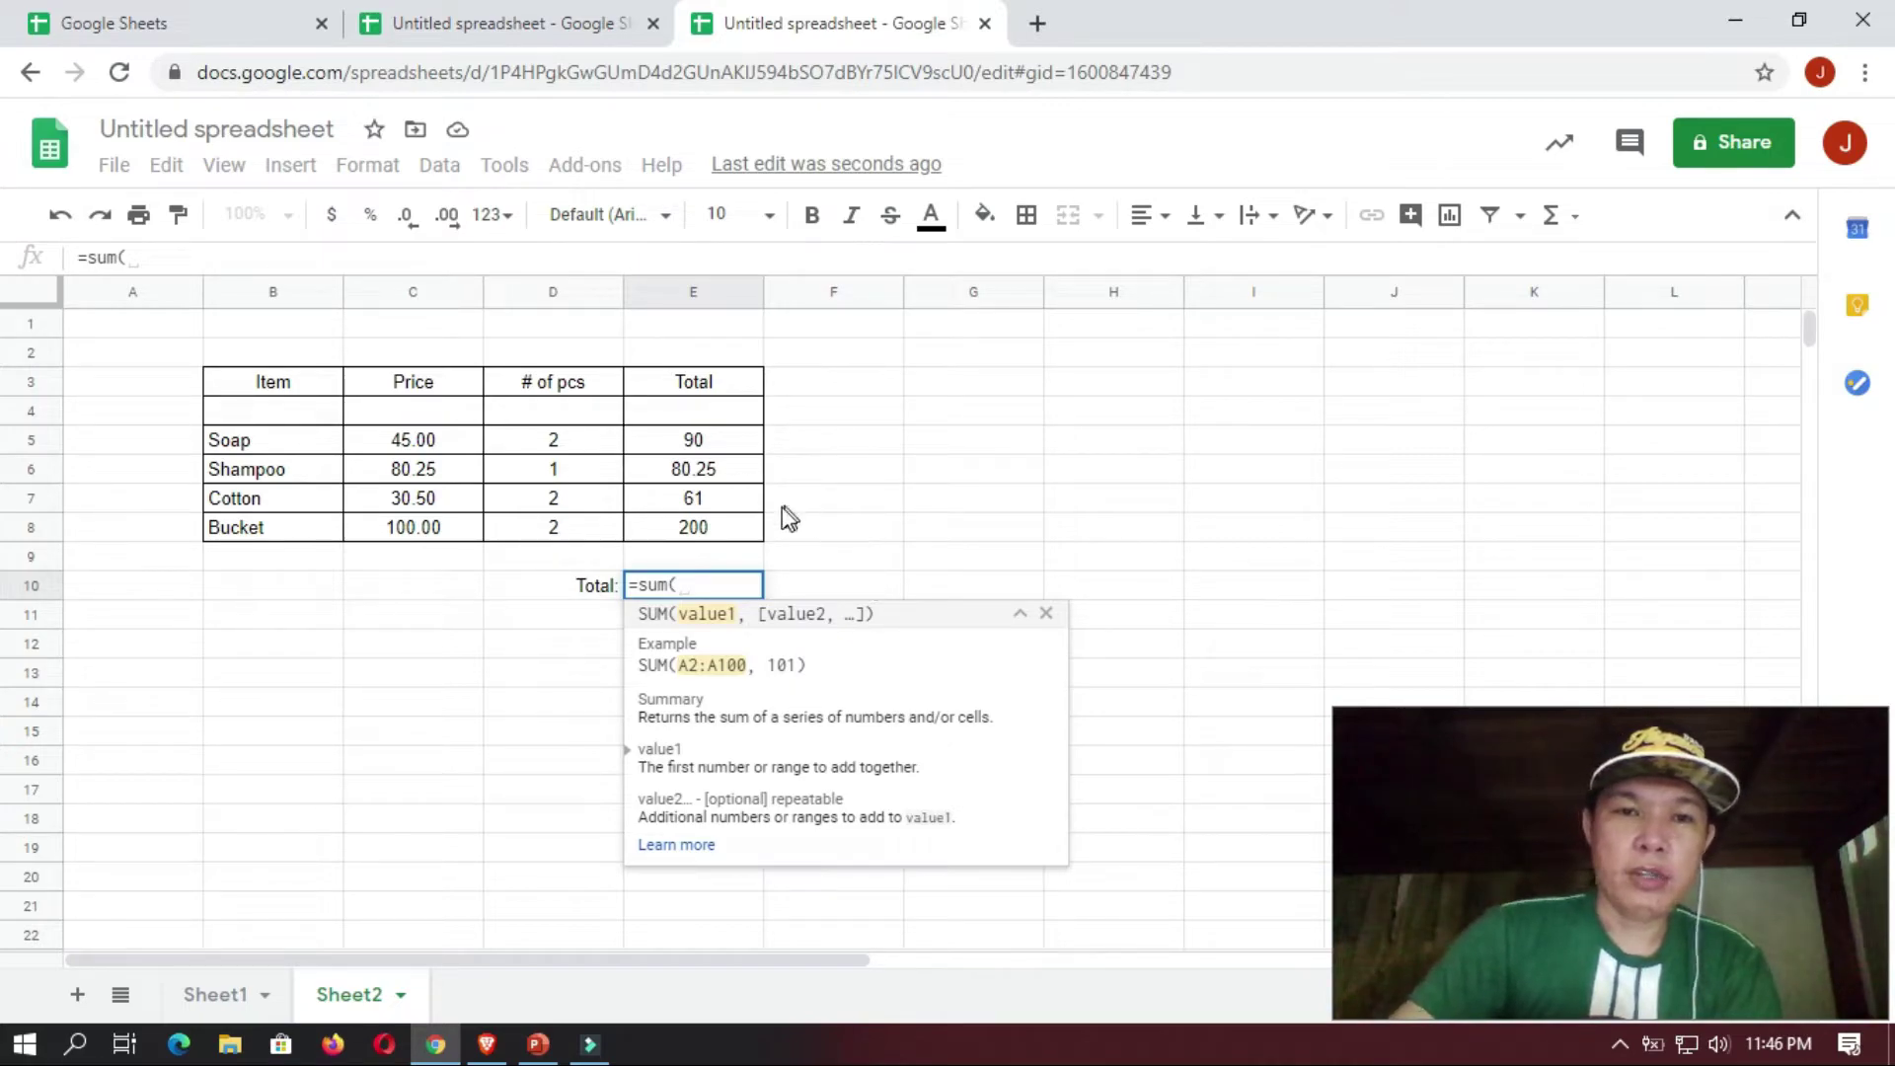
left_click(743, 442)
left_click_drag(747, 494, 745, 529)
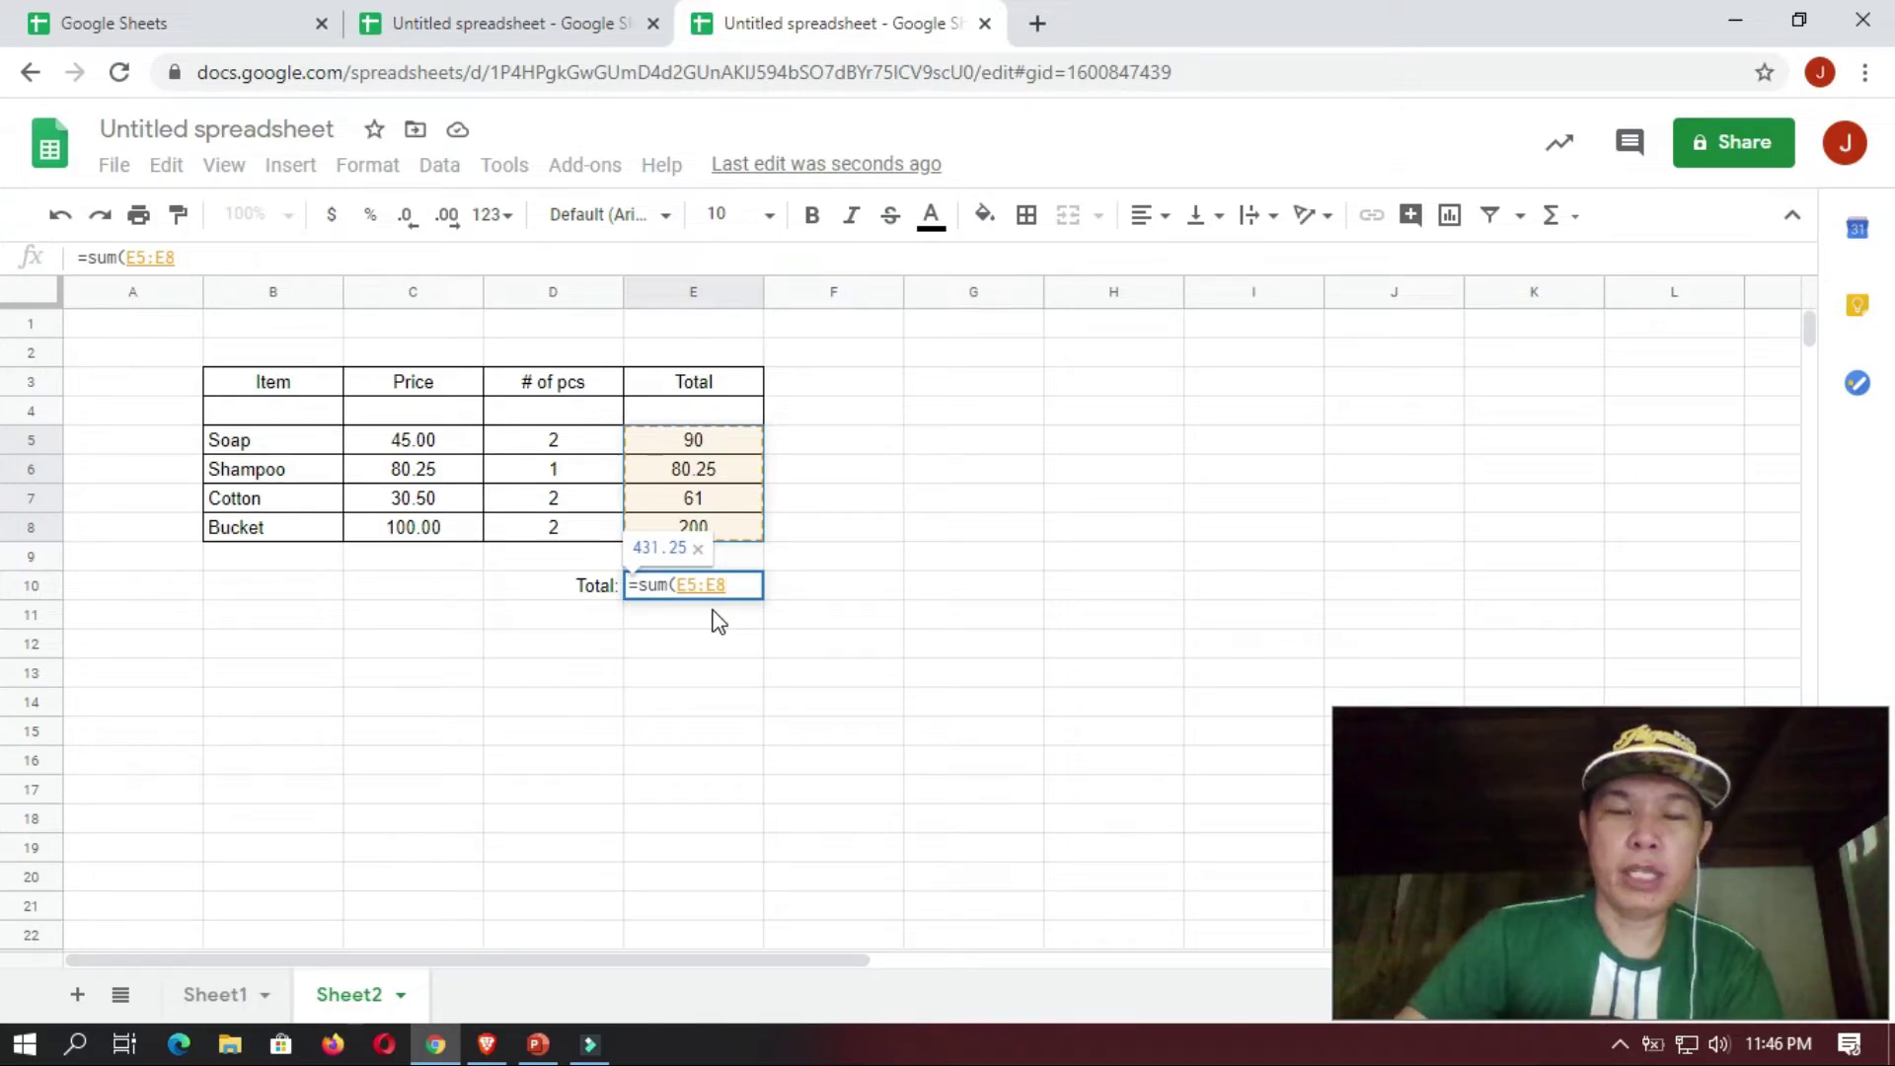
type(")")
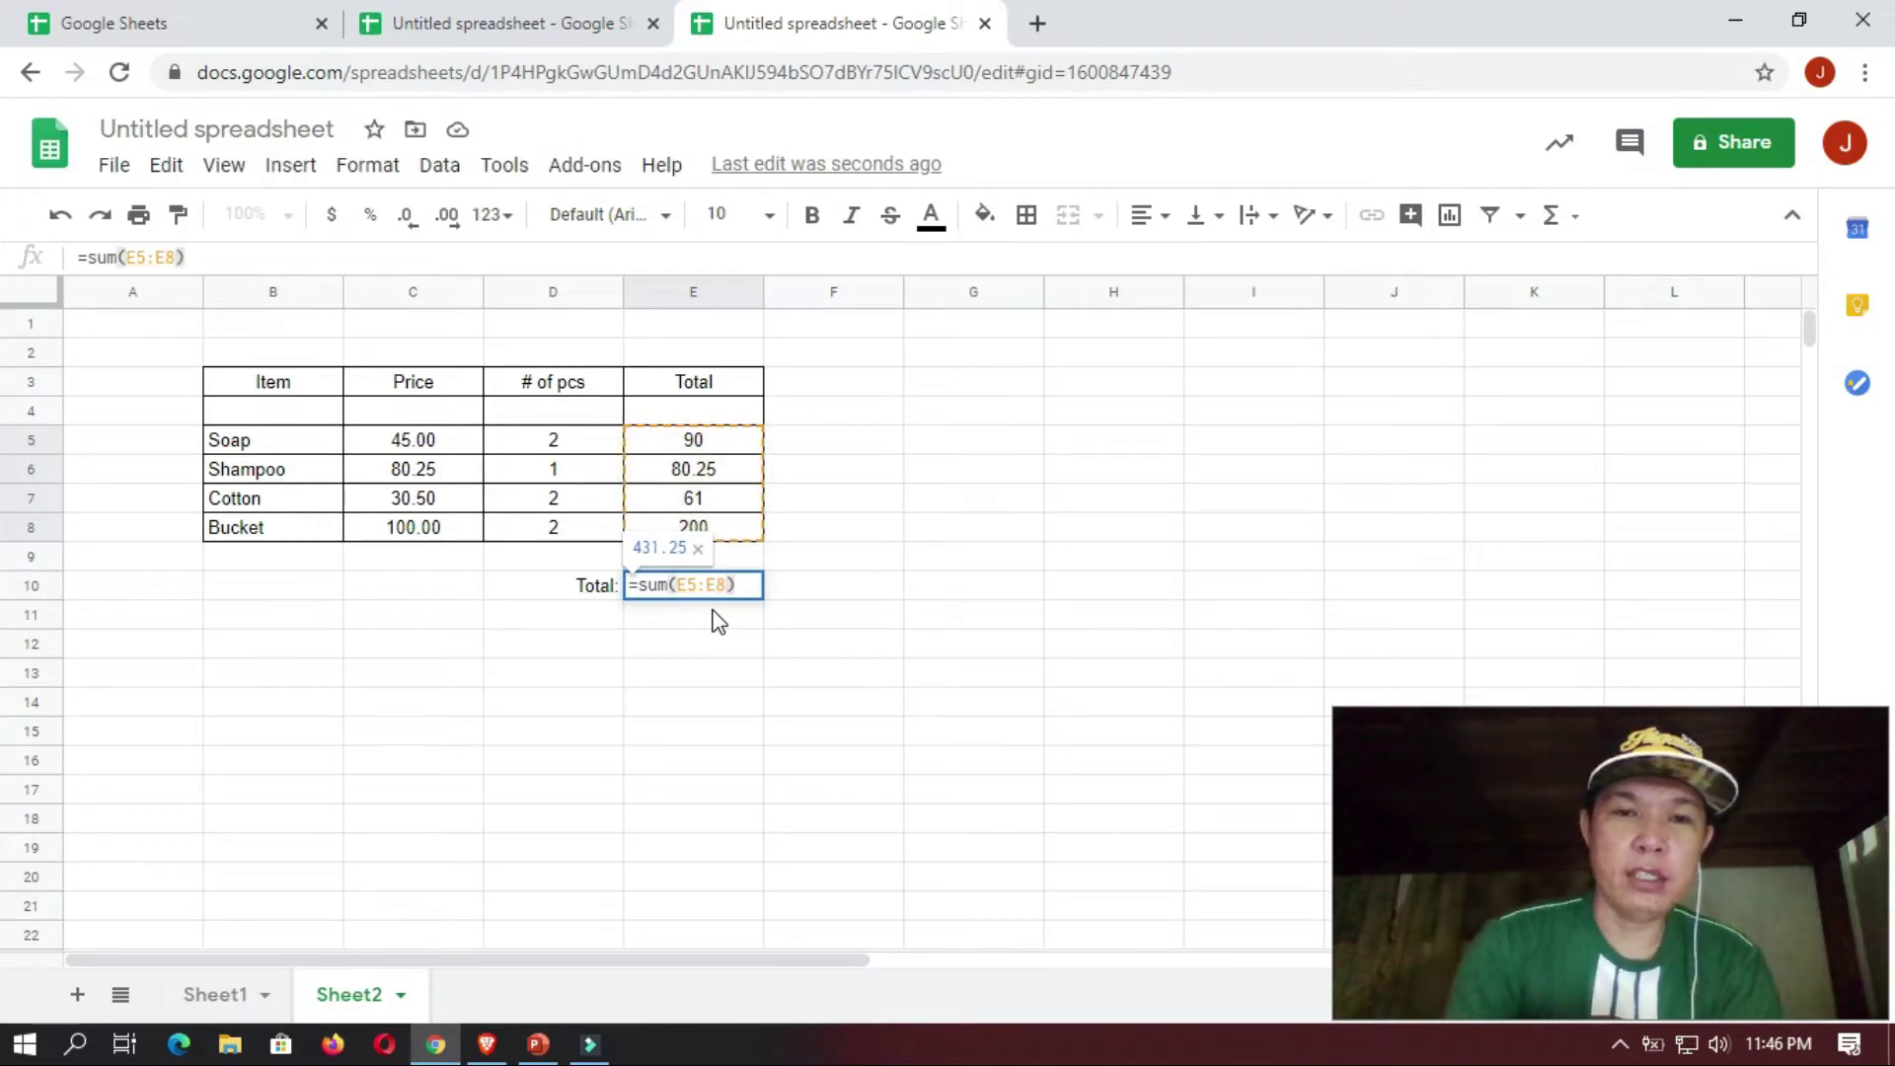
key("Return")
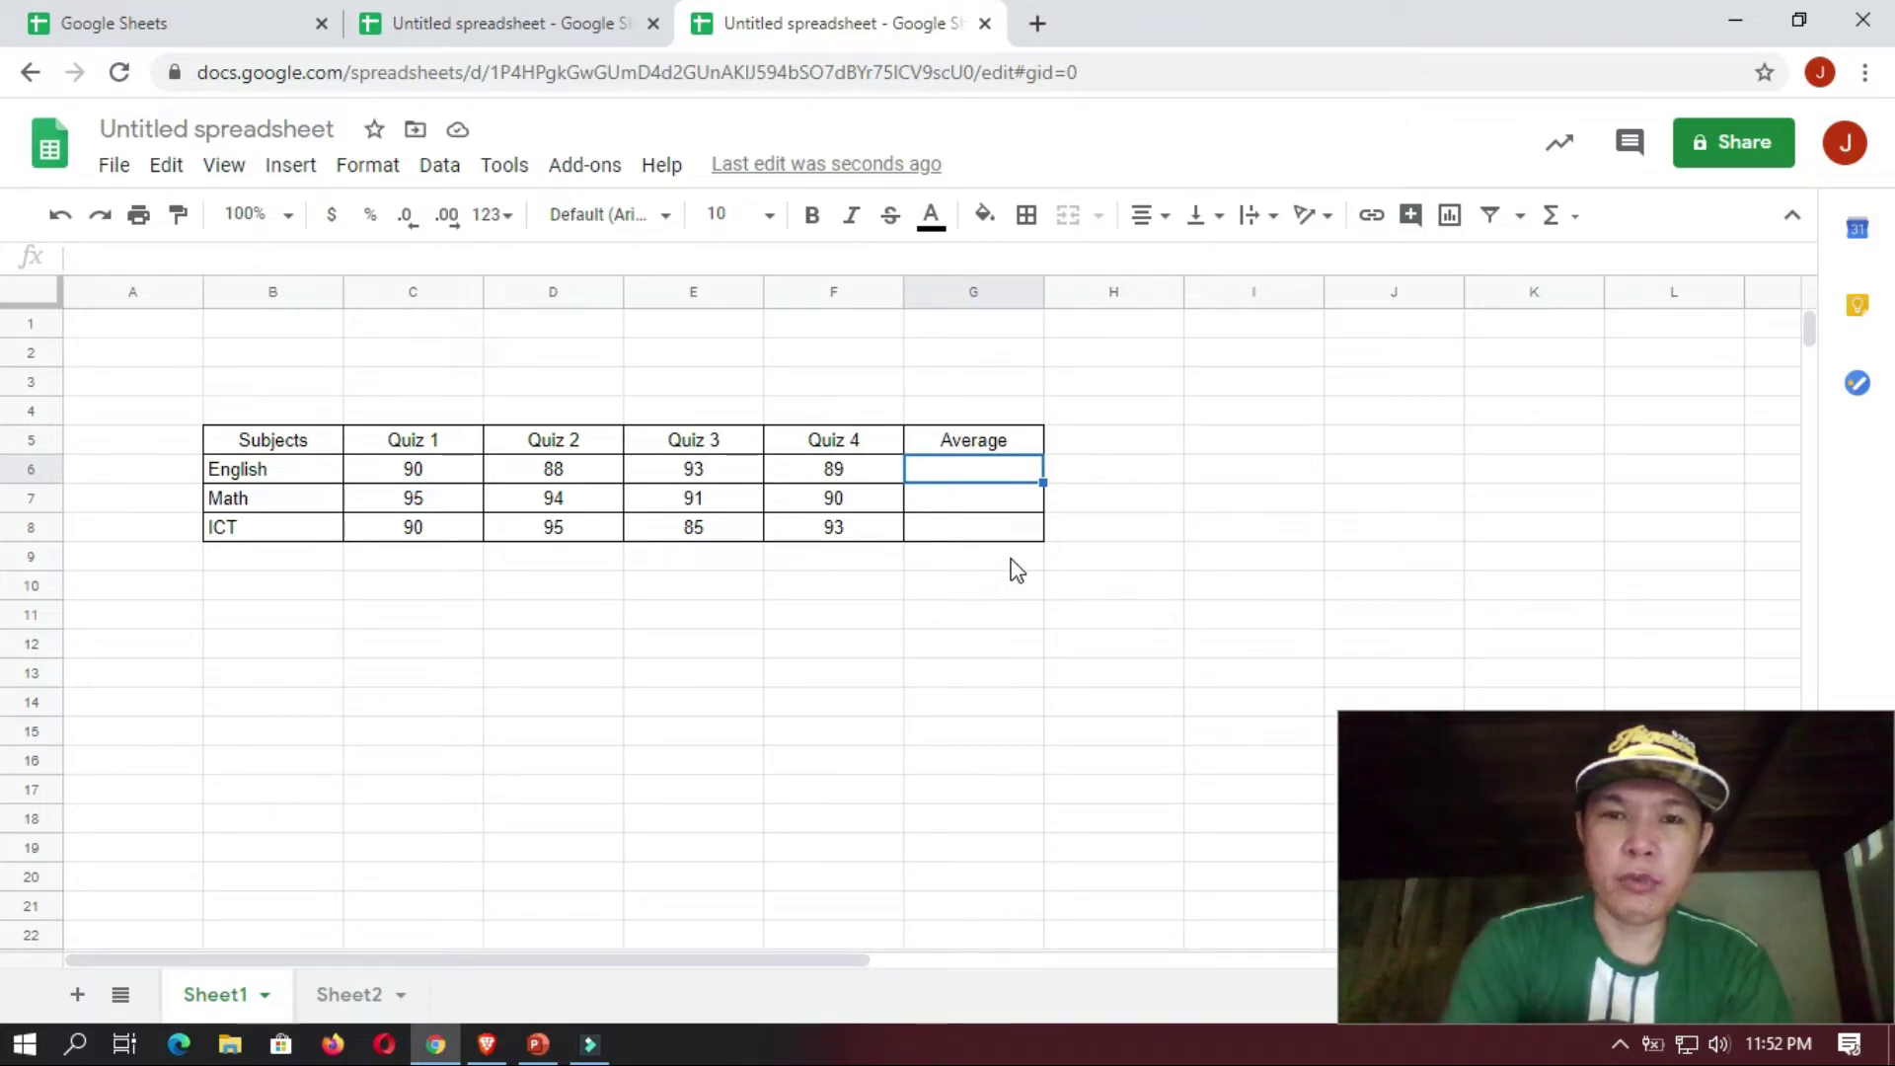
- Calculate the English quiz average in cell G6 of Sheet1 with =average(C6:F6)
type("=")
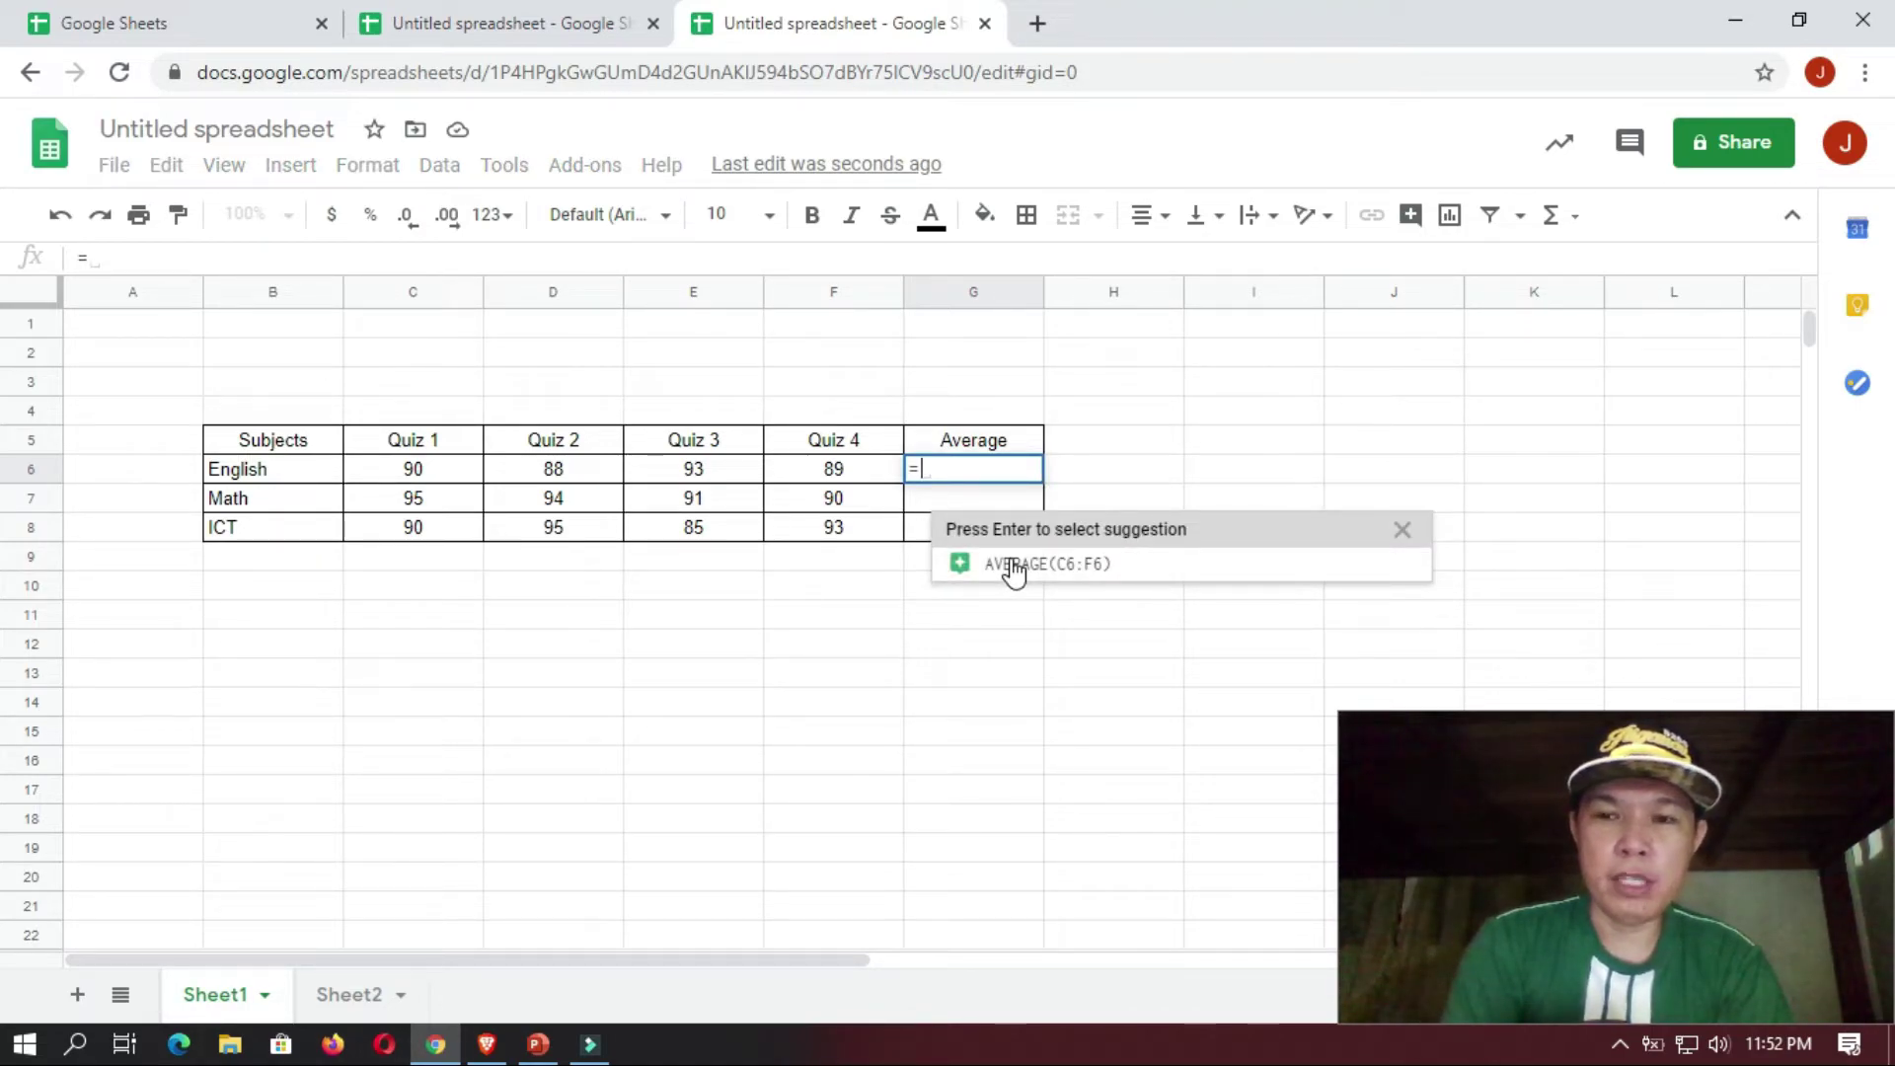
type("average")
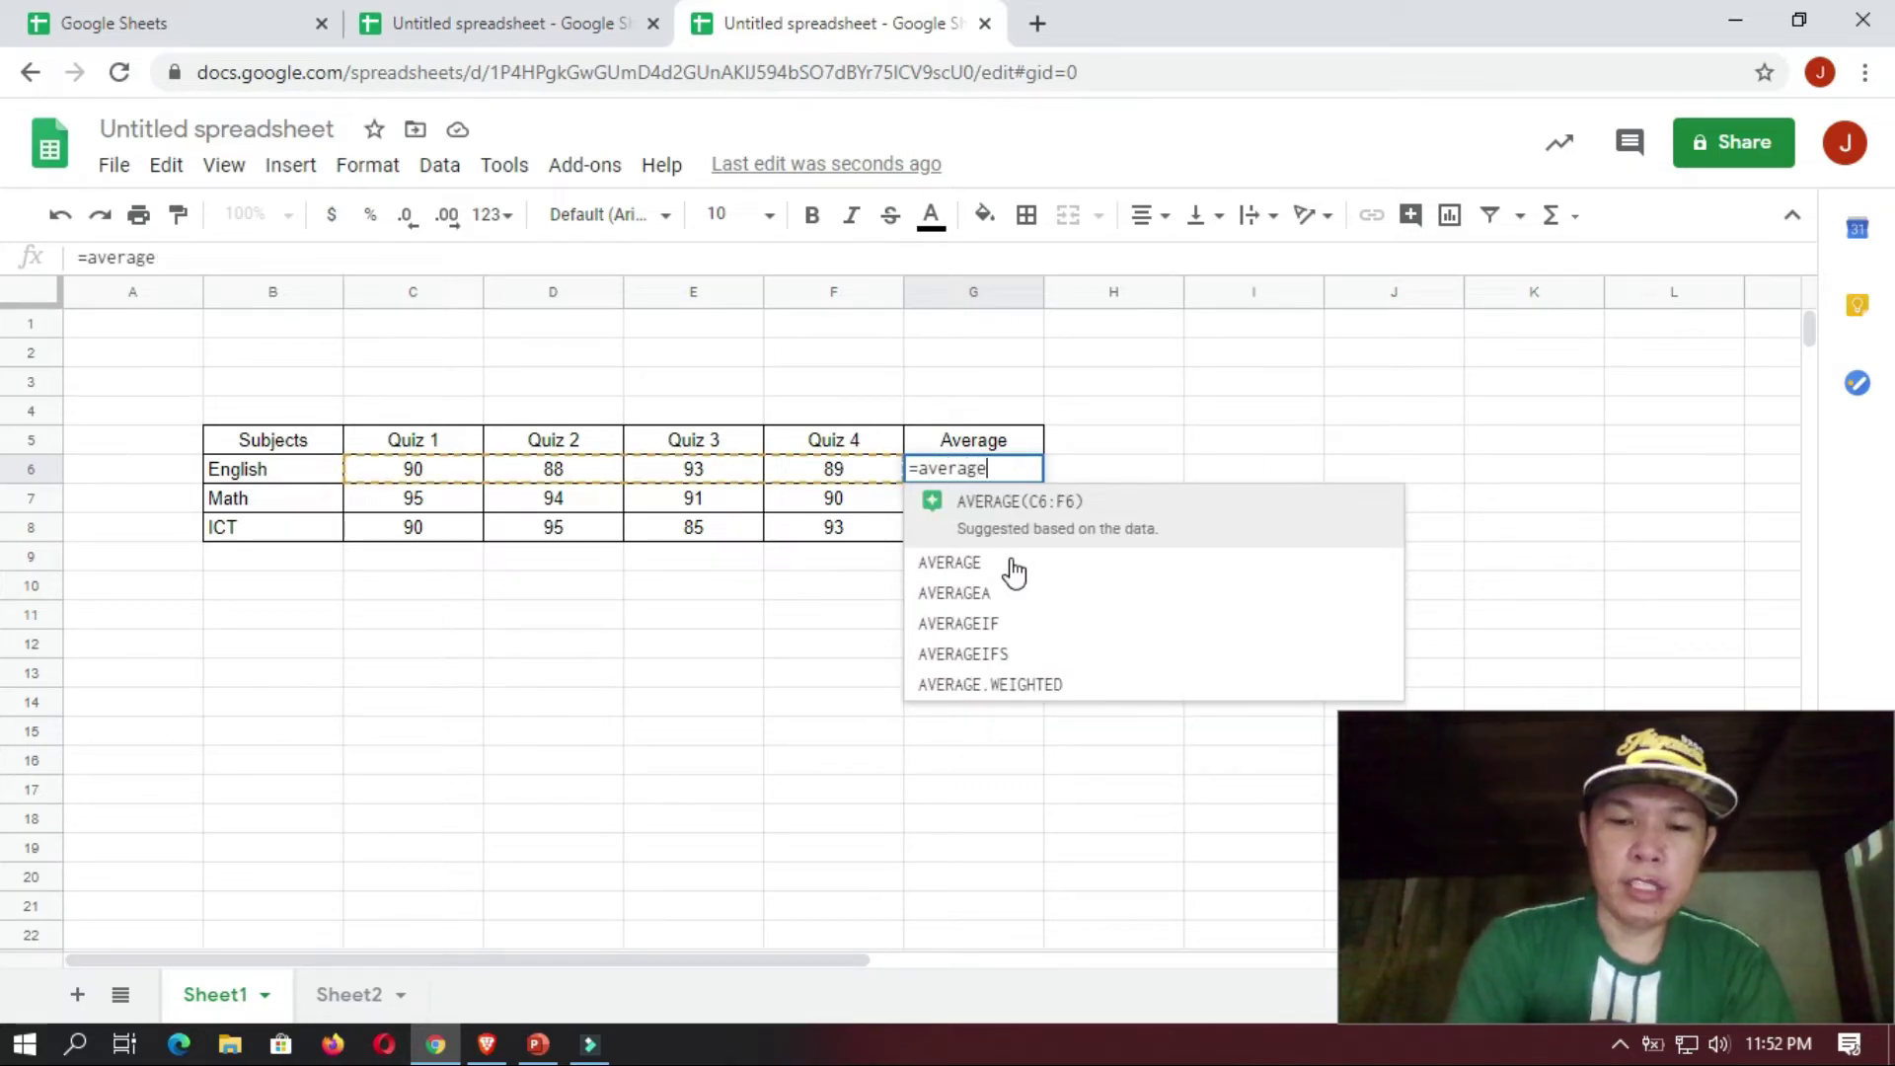
type("(")
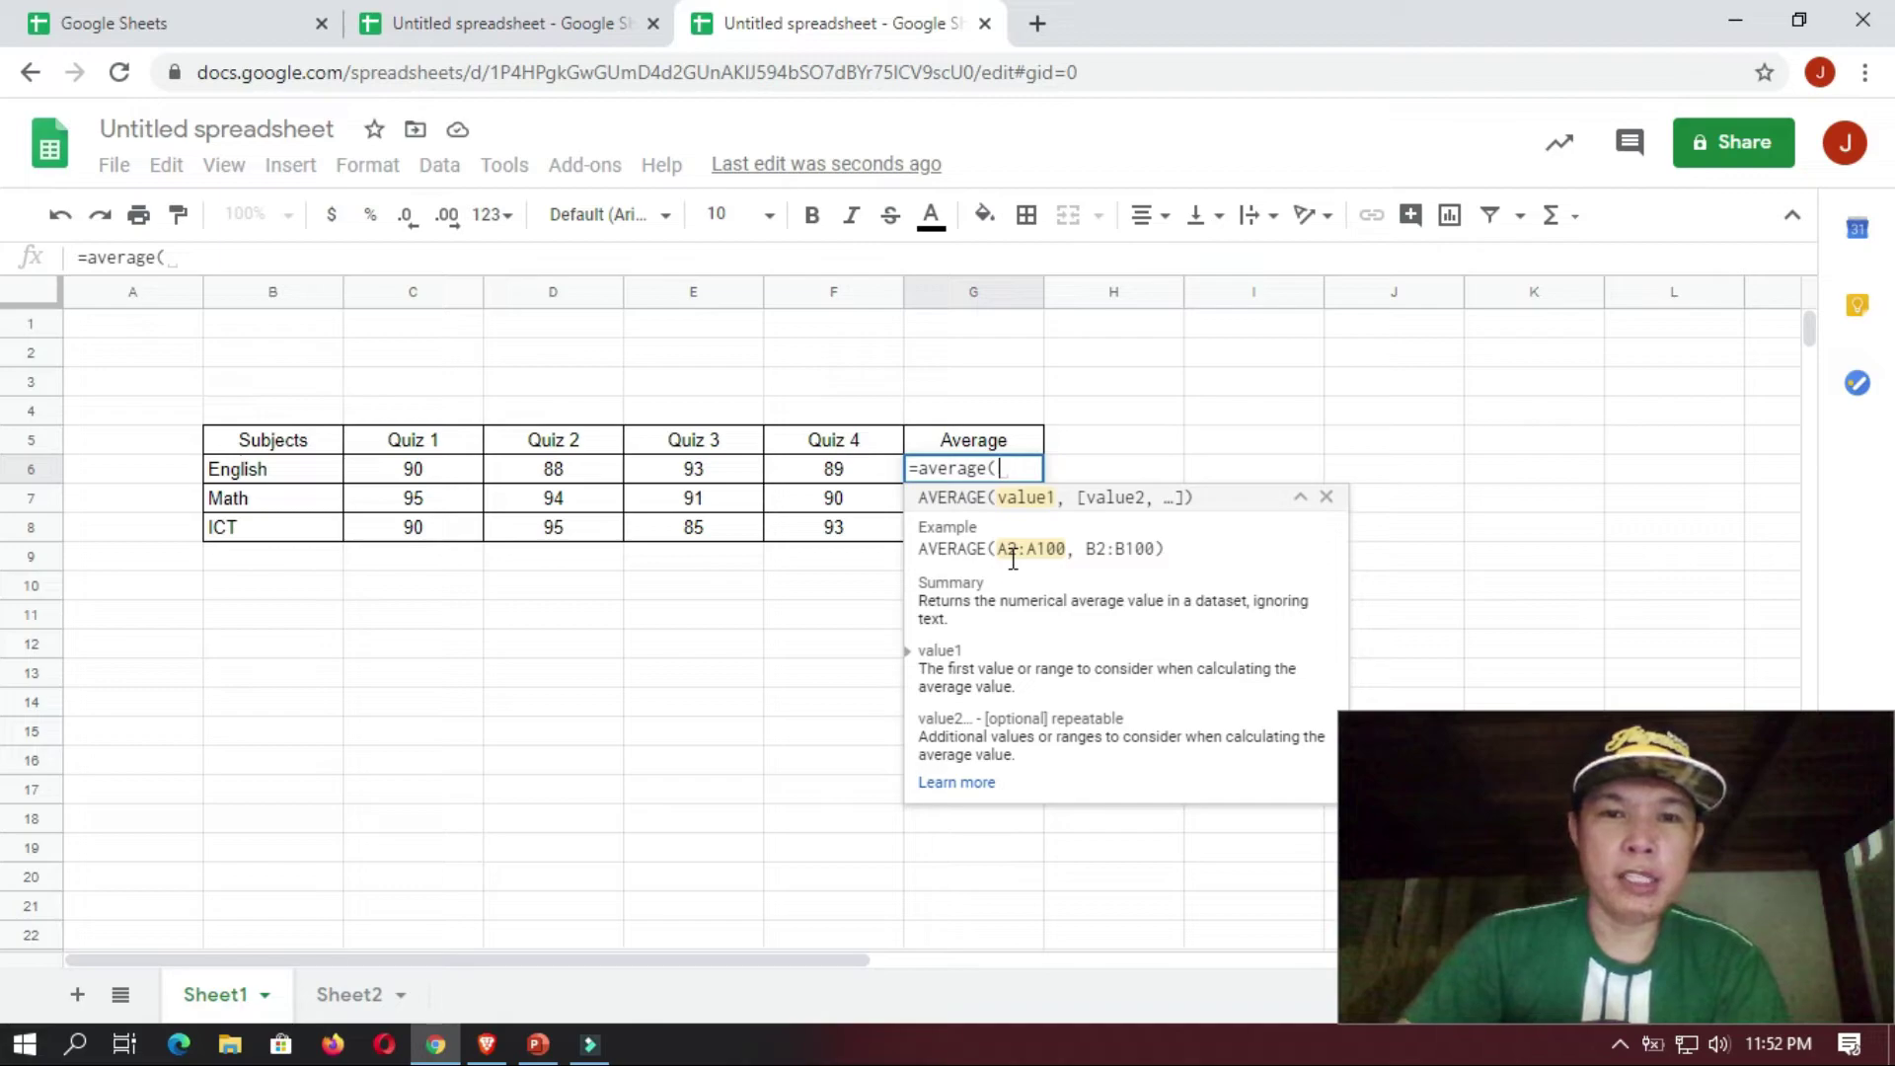
left_click(418, 476)
left_click_drag(496, 477, 804, 470)
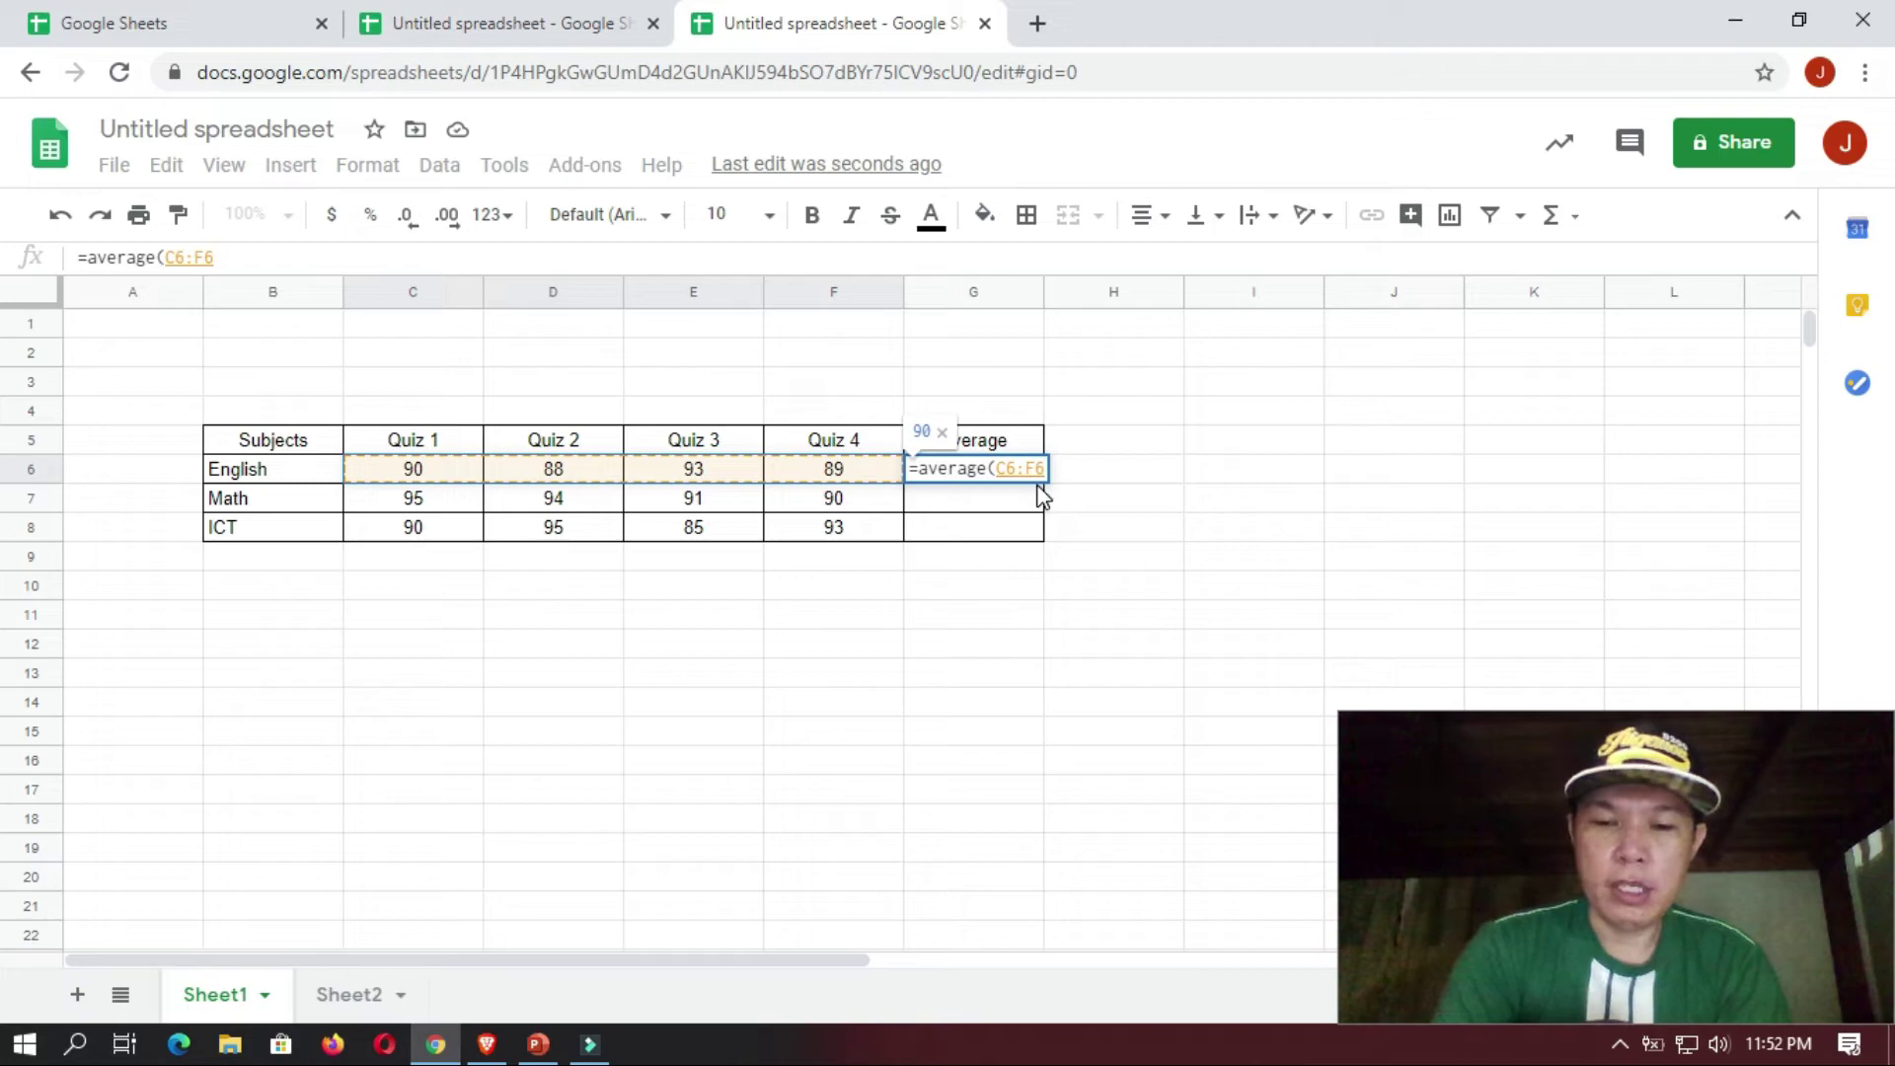
type(")")
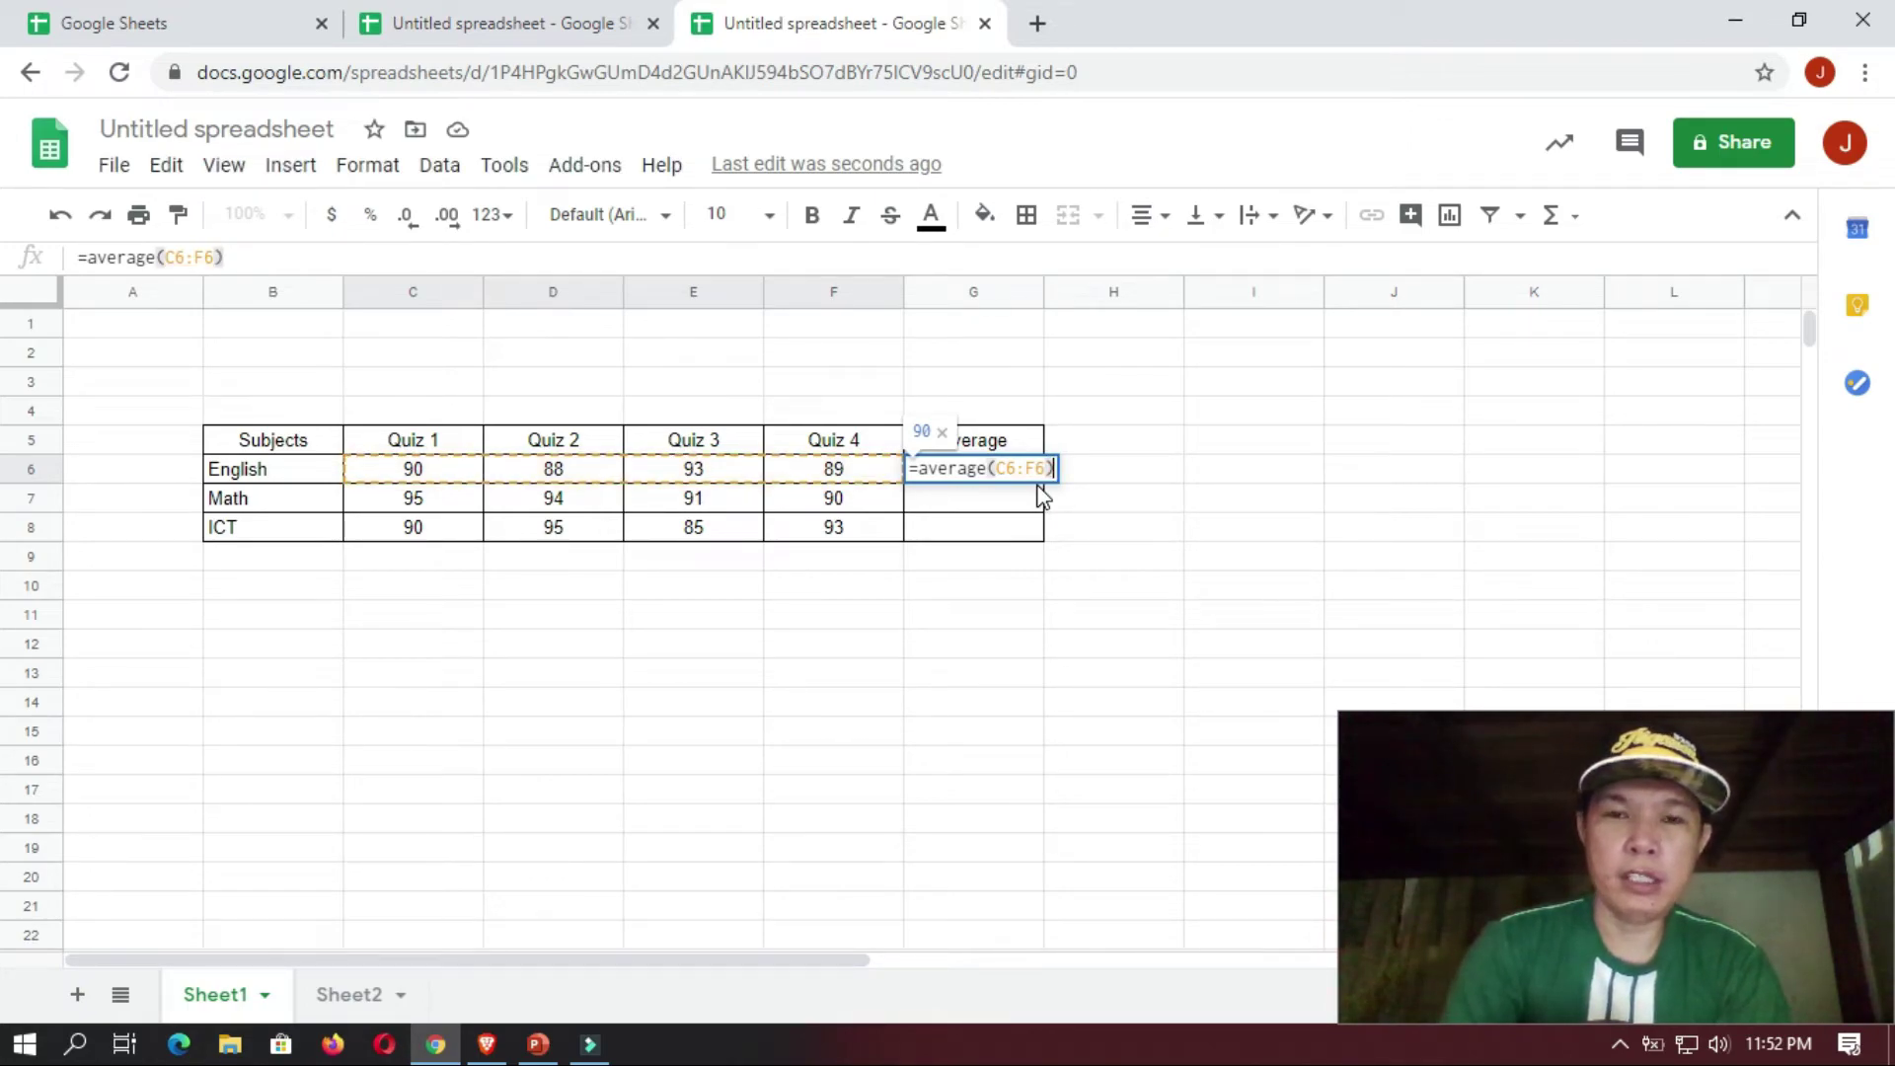
key("Return")
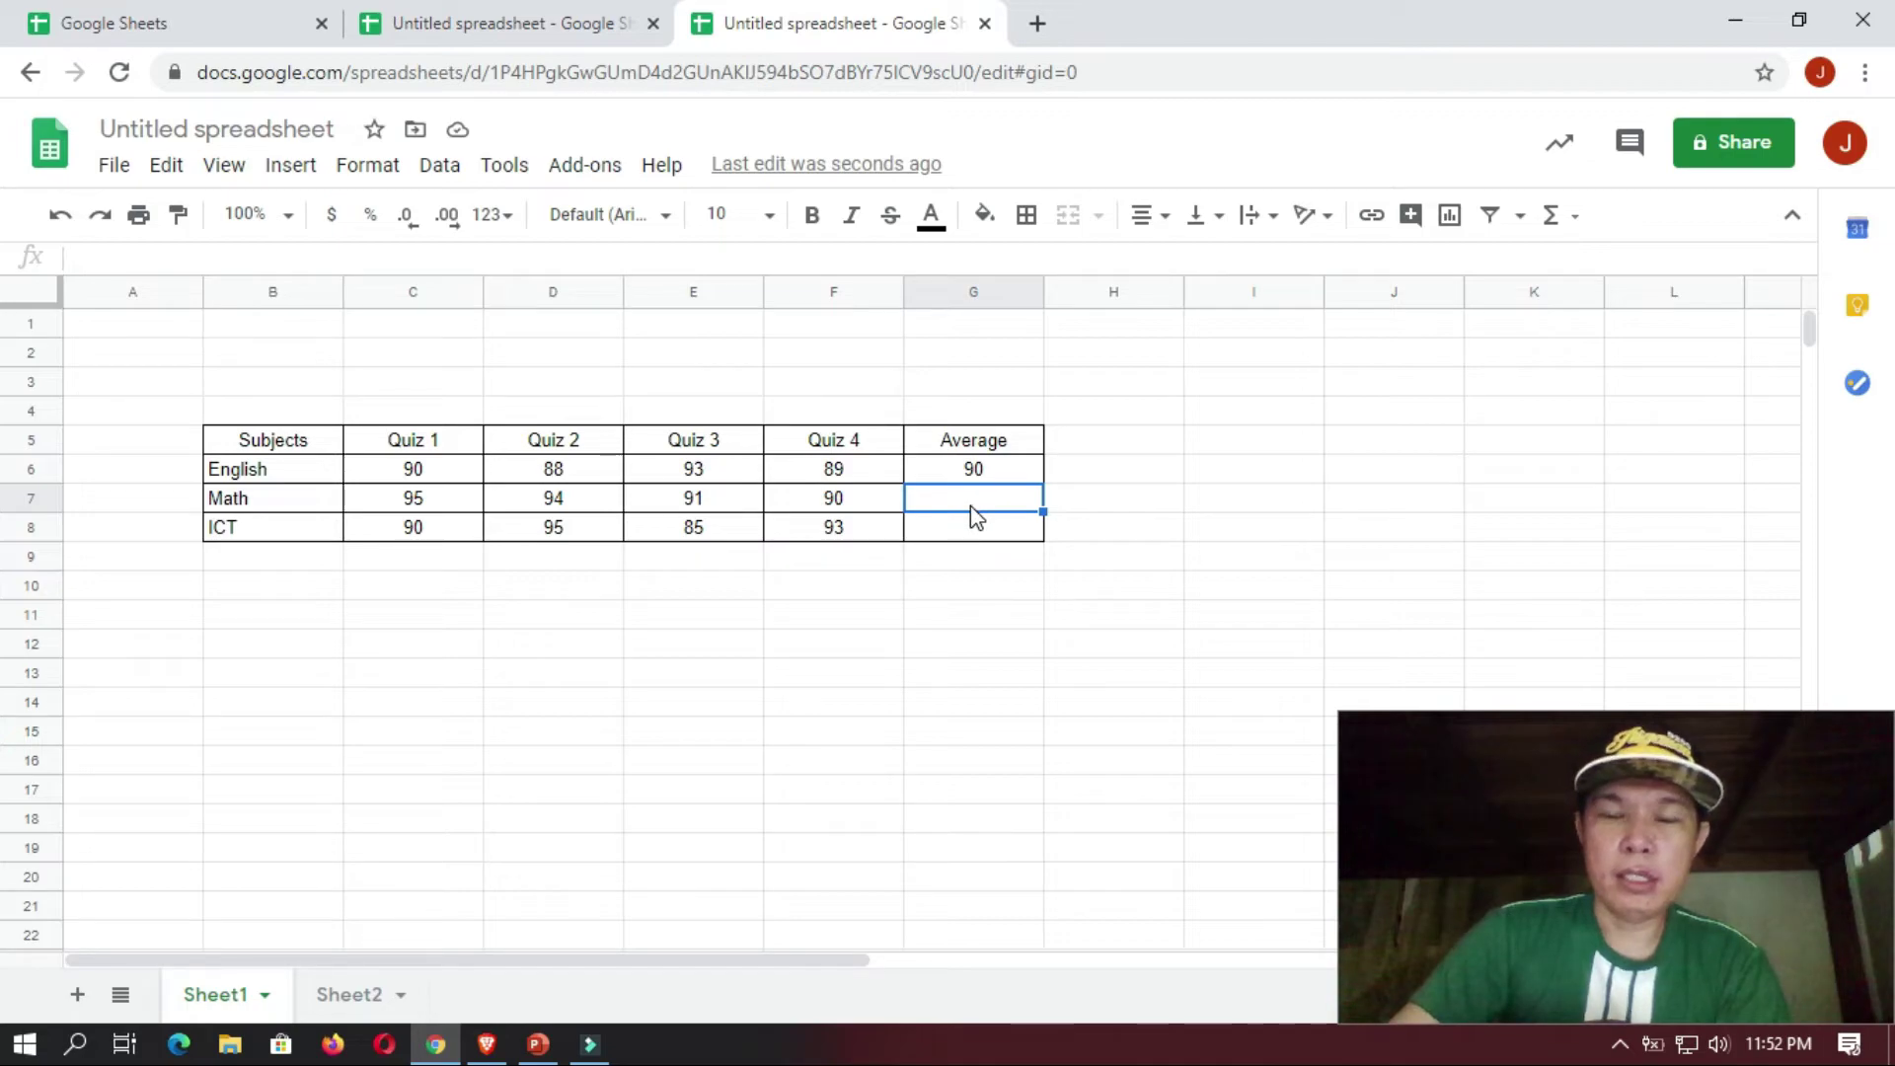
- Calculate the Math quiz average in cell G7 with the range formula =average(C7:F7)
type("=")
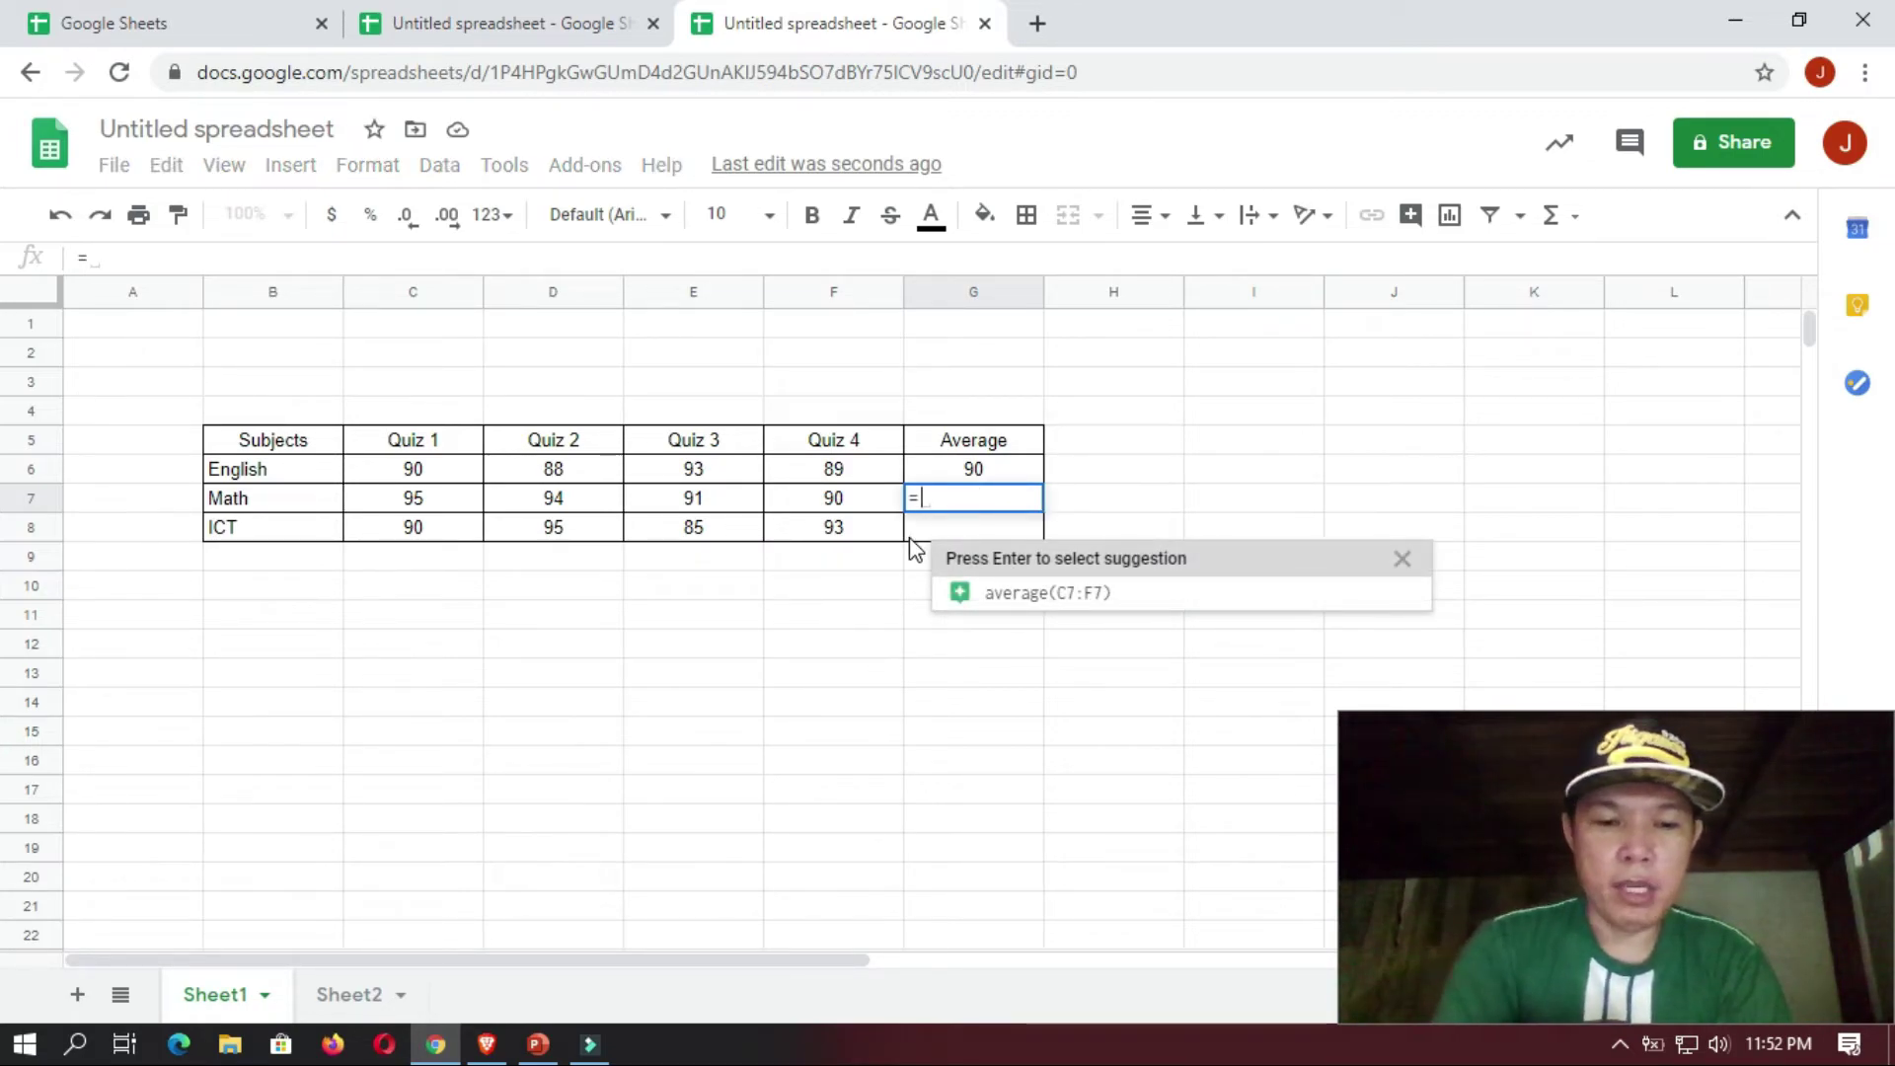
type("average")
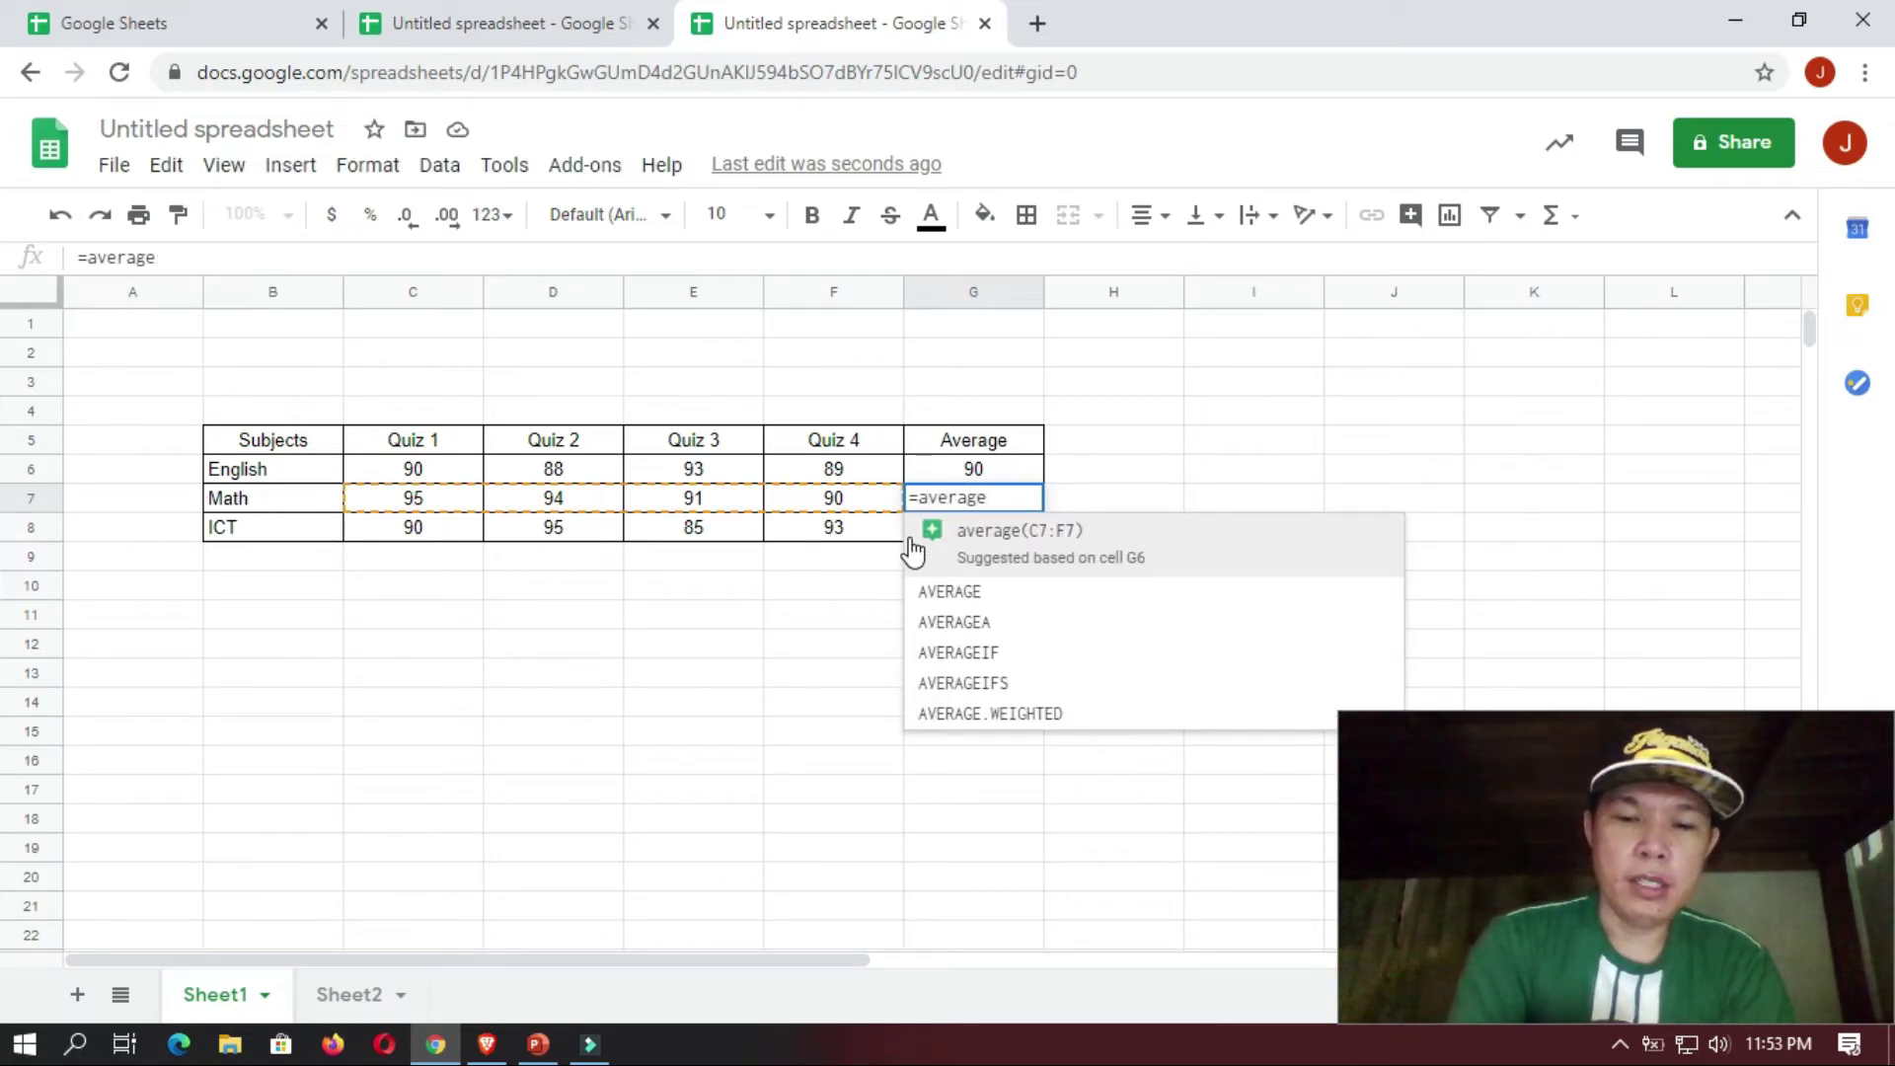
type("(")
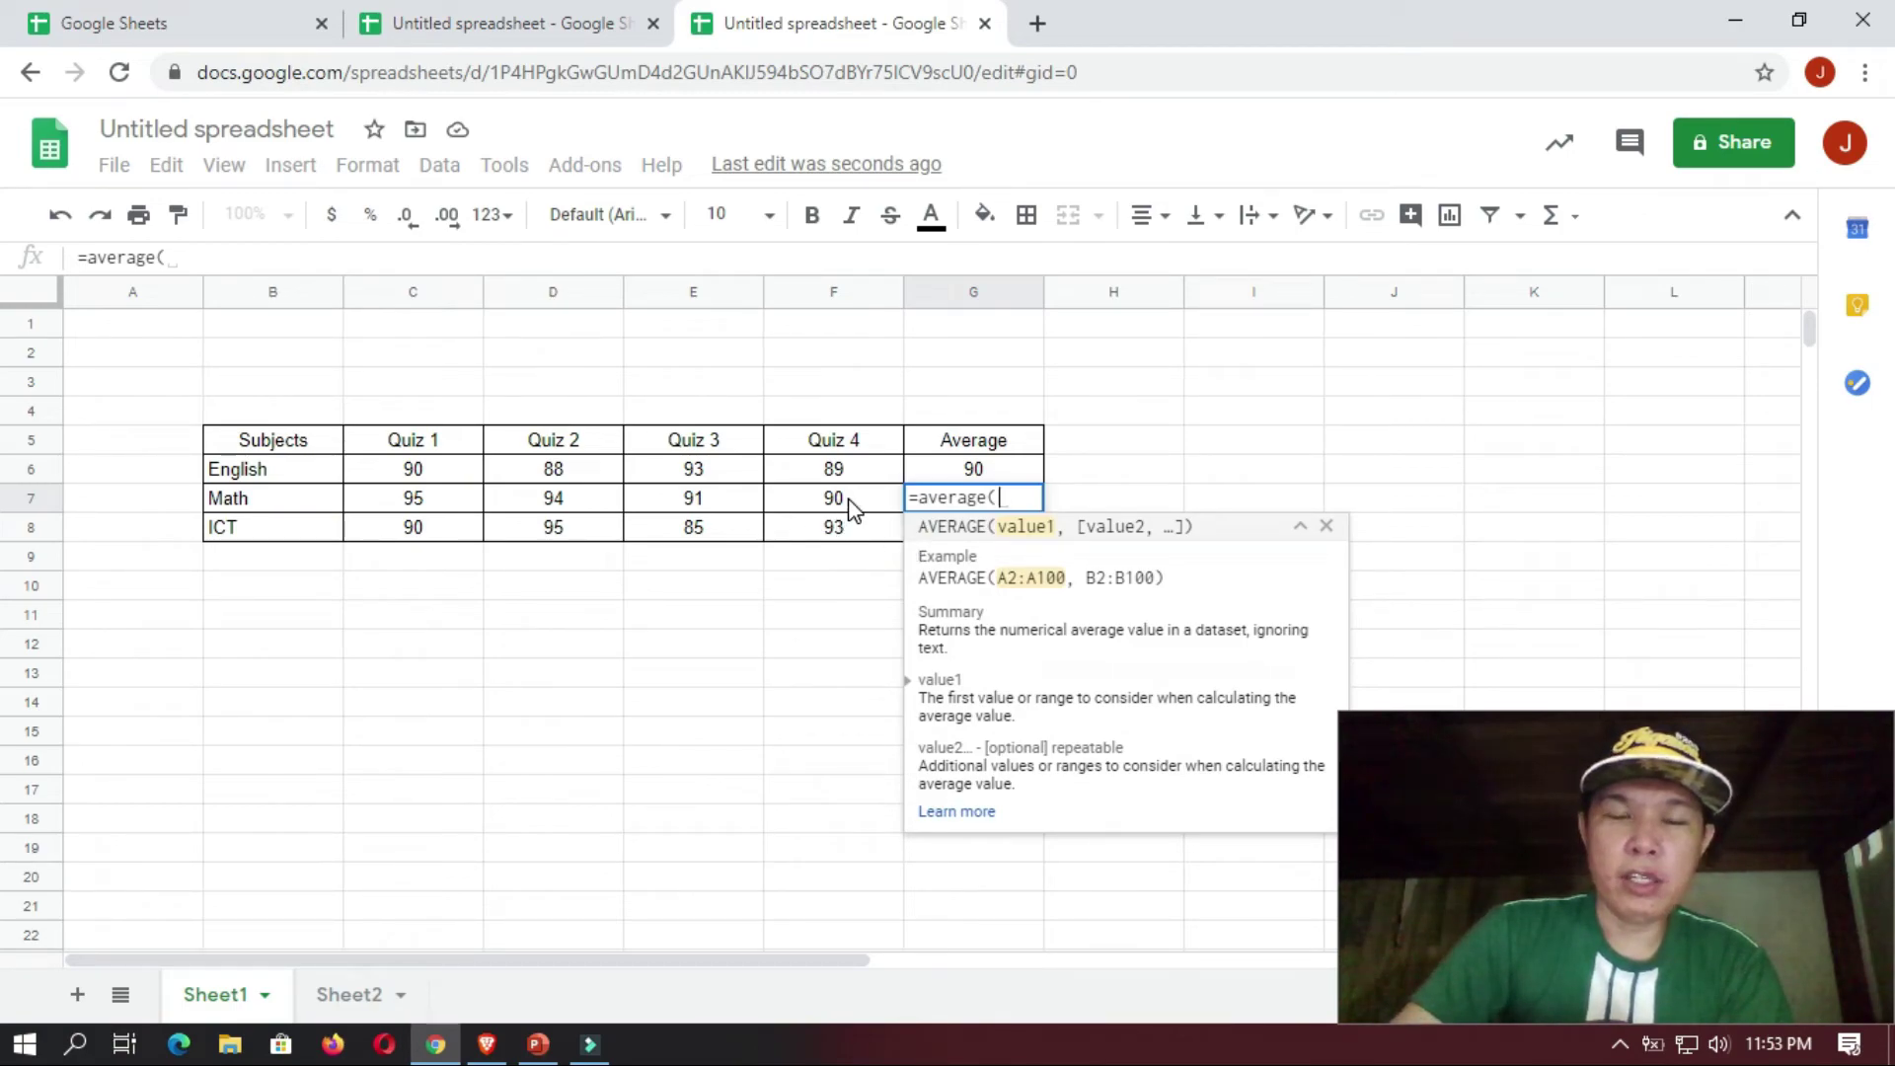
left_click_drag(846, 503, 439, 505)
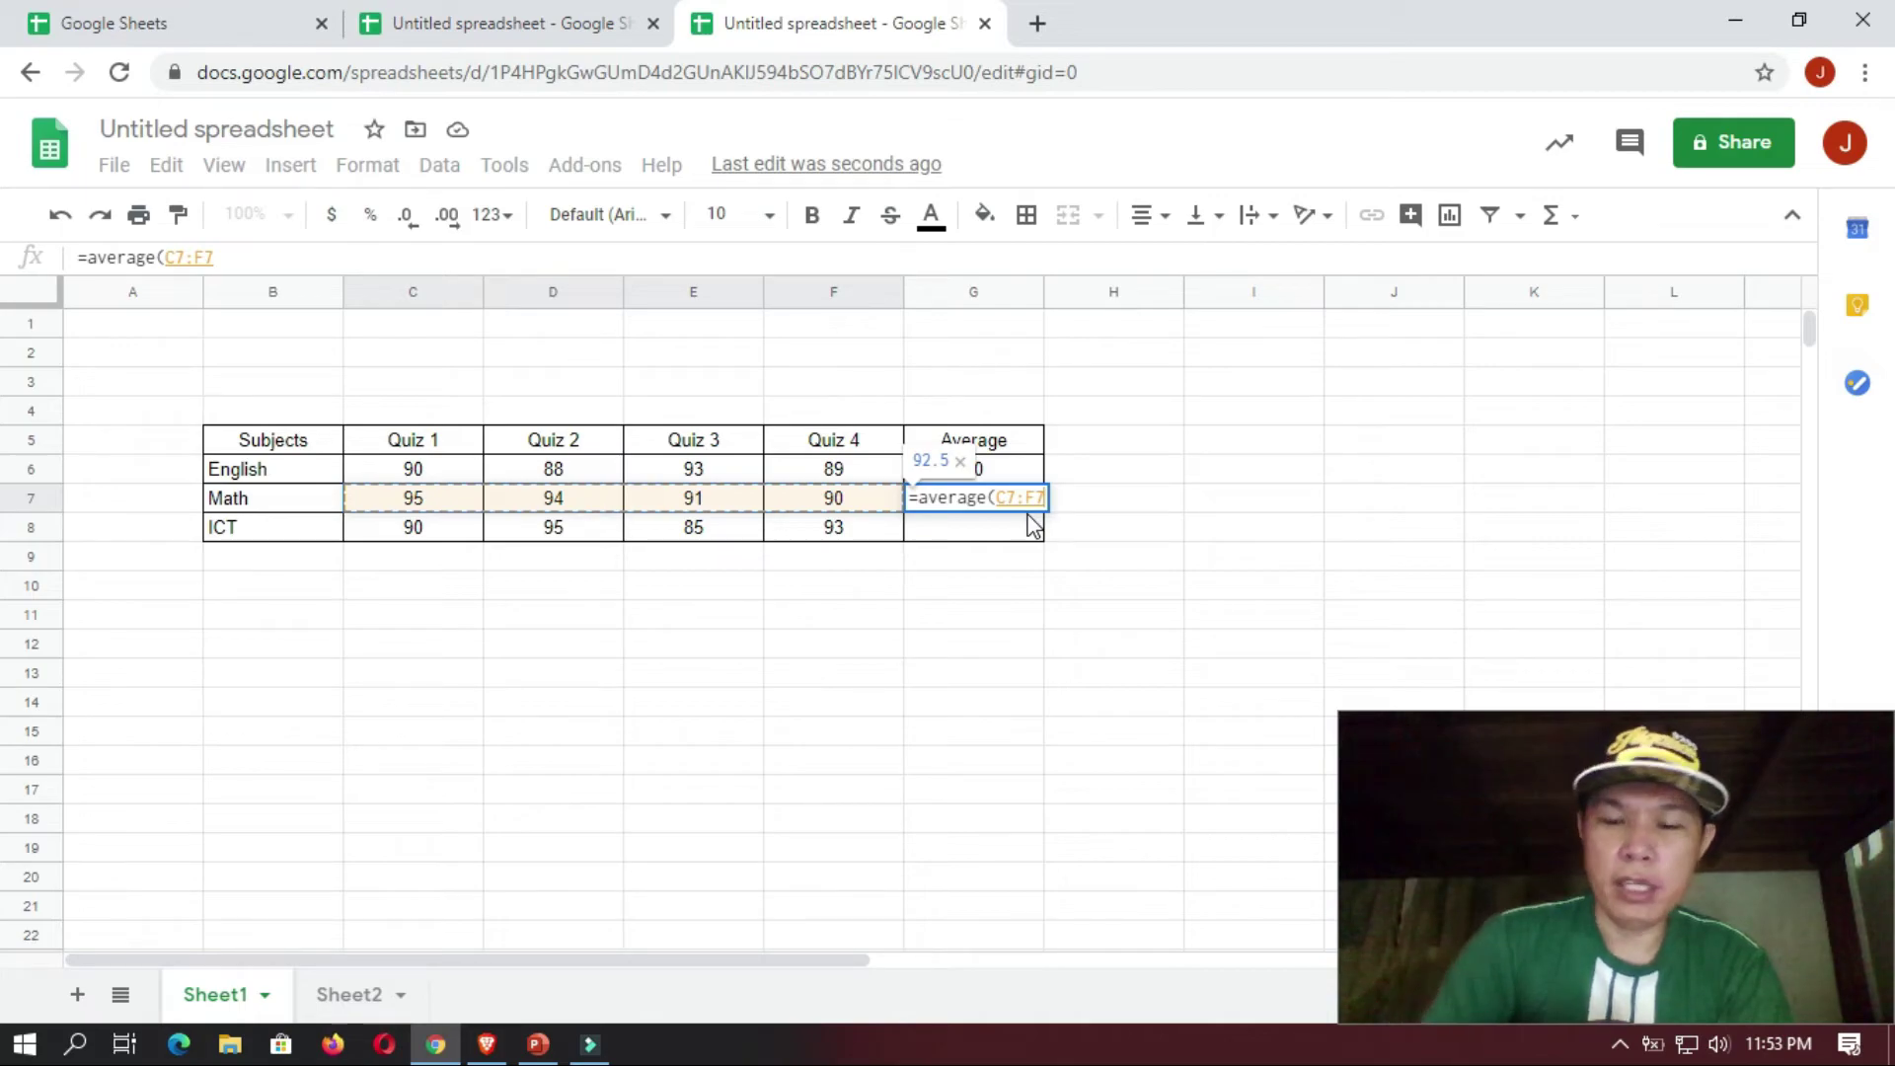
type(")")
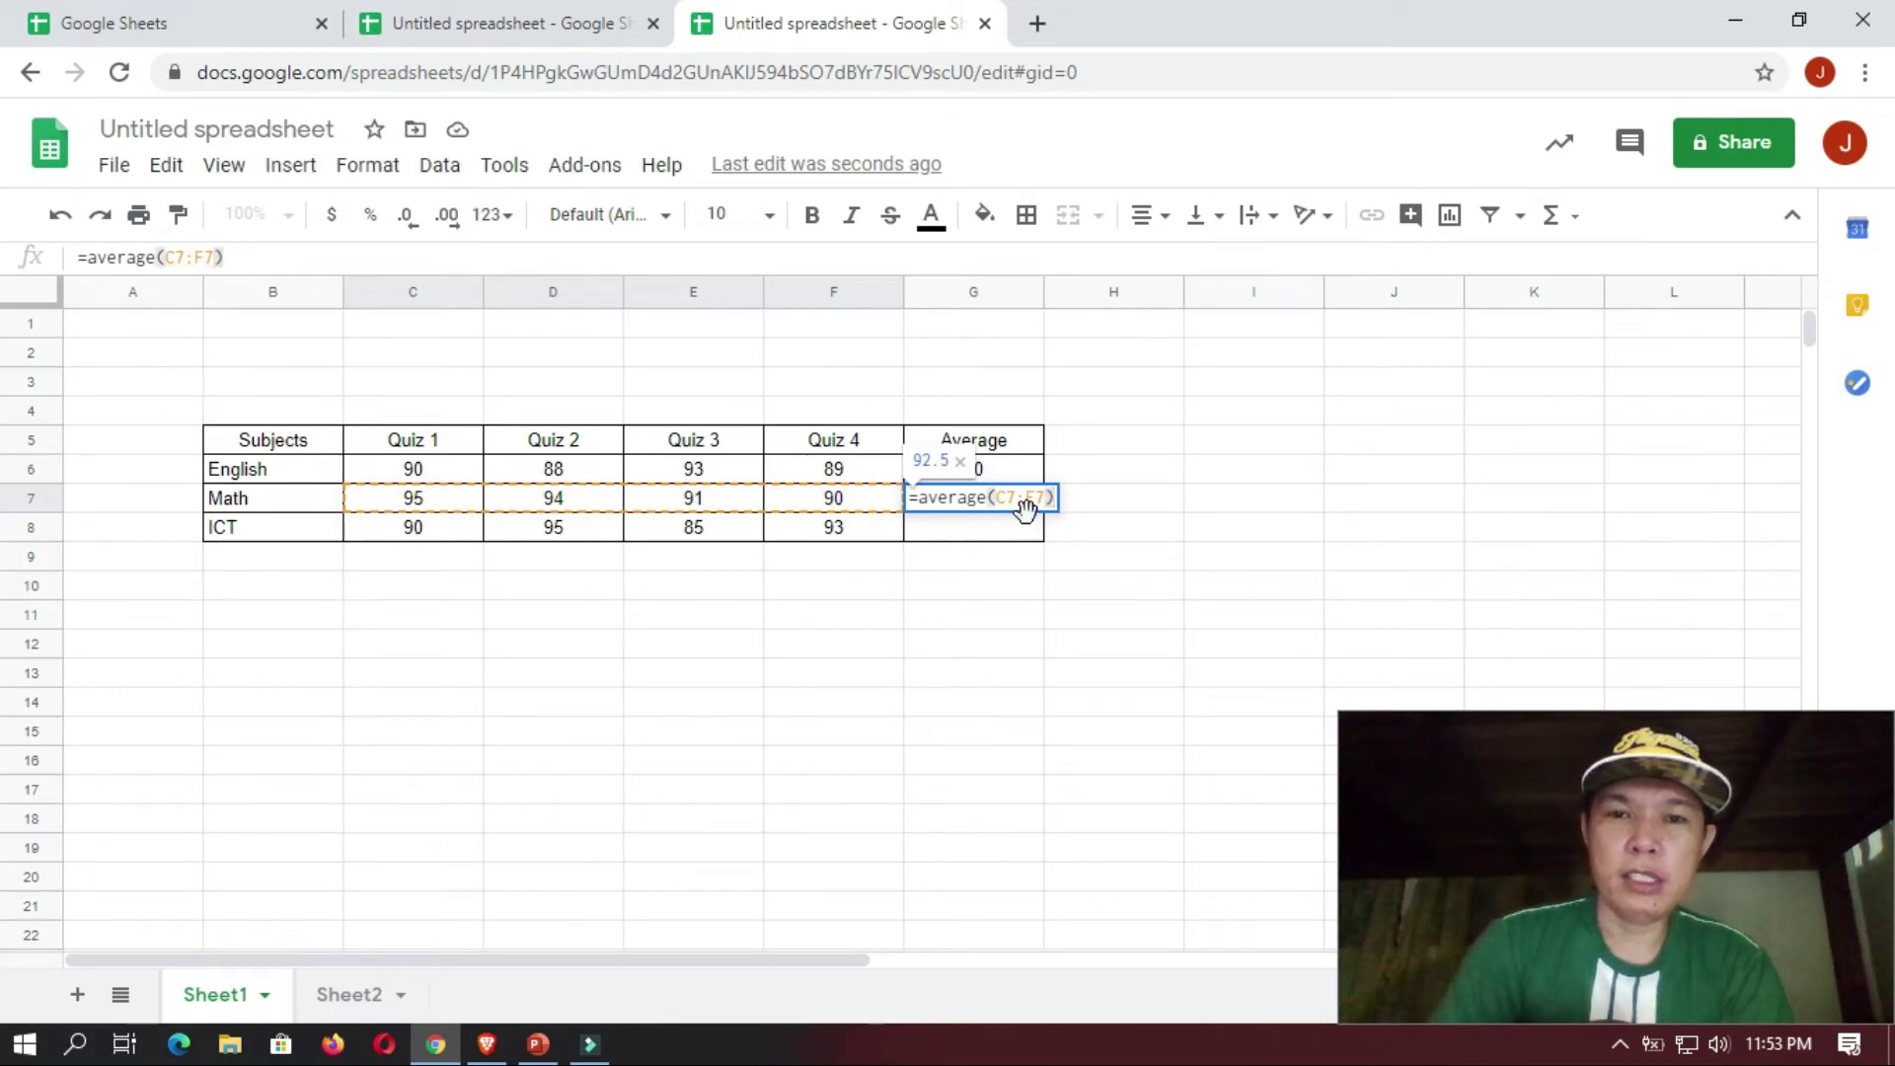
key("Return")
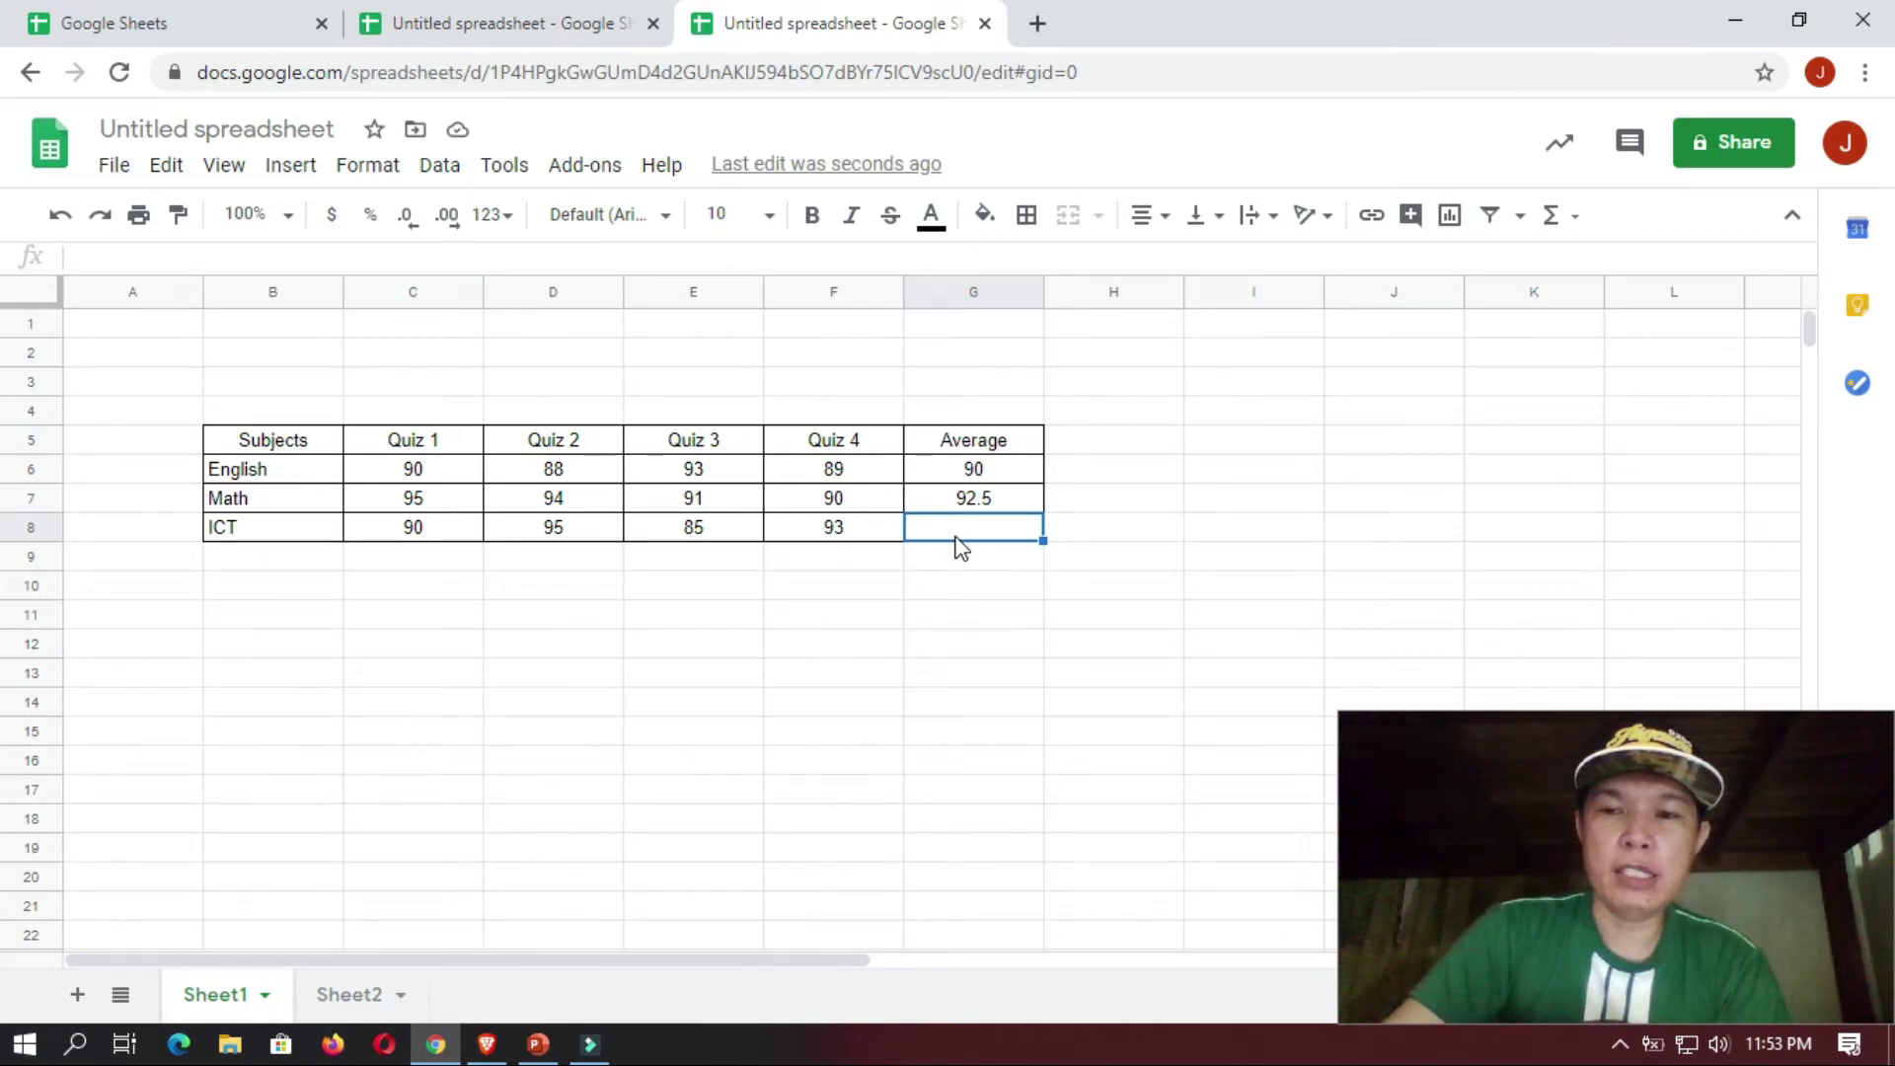
- Fill the Math average formula from G7 down to G8 for the ICT row, and select G8 to check its formula
left_click(1015, 501)
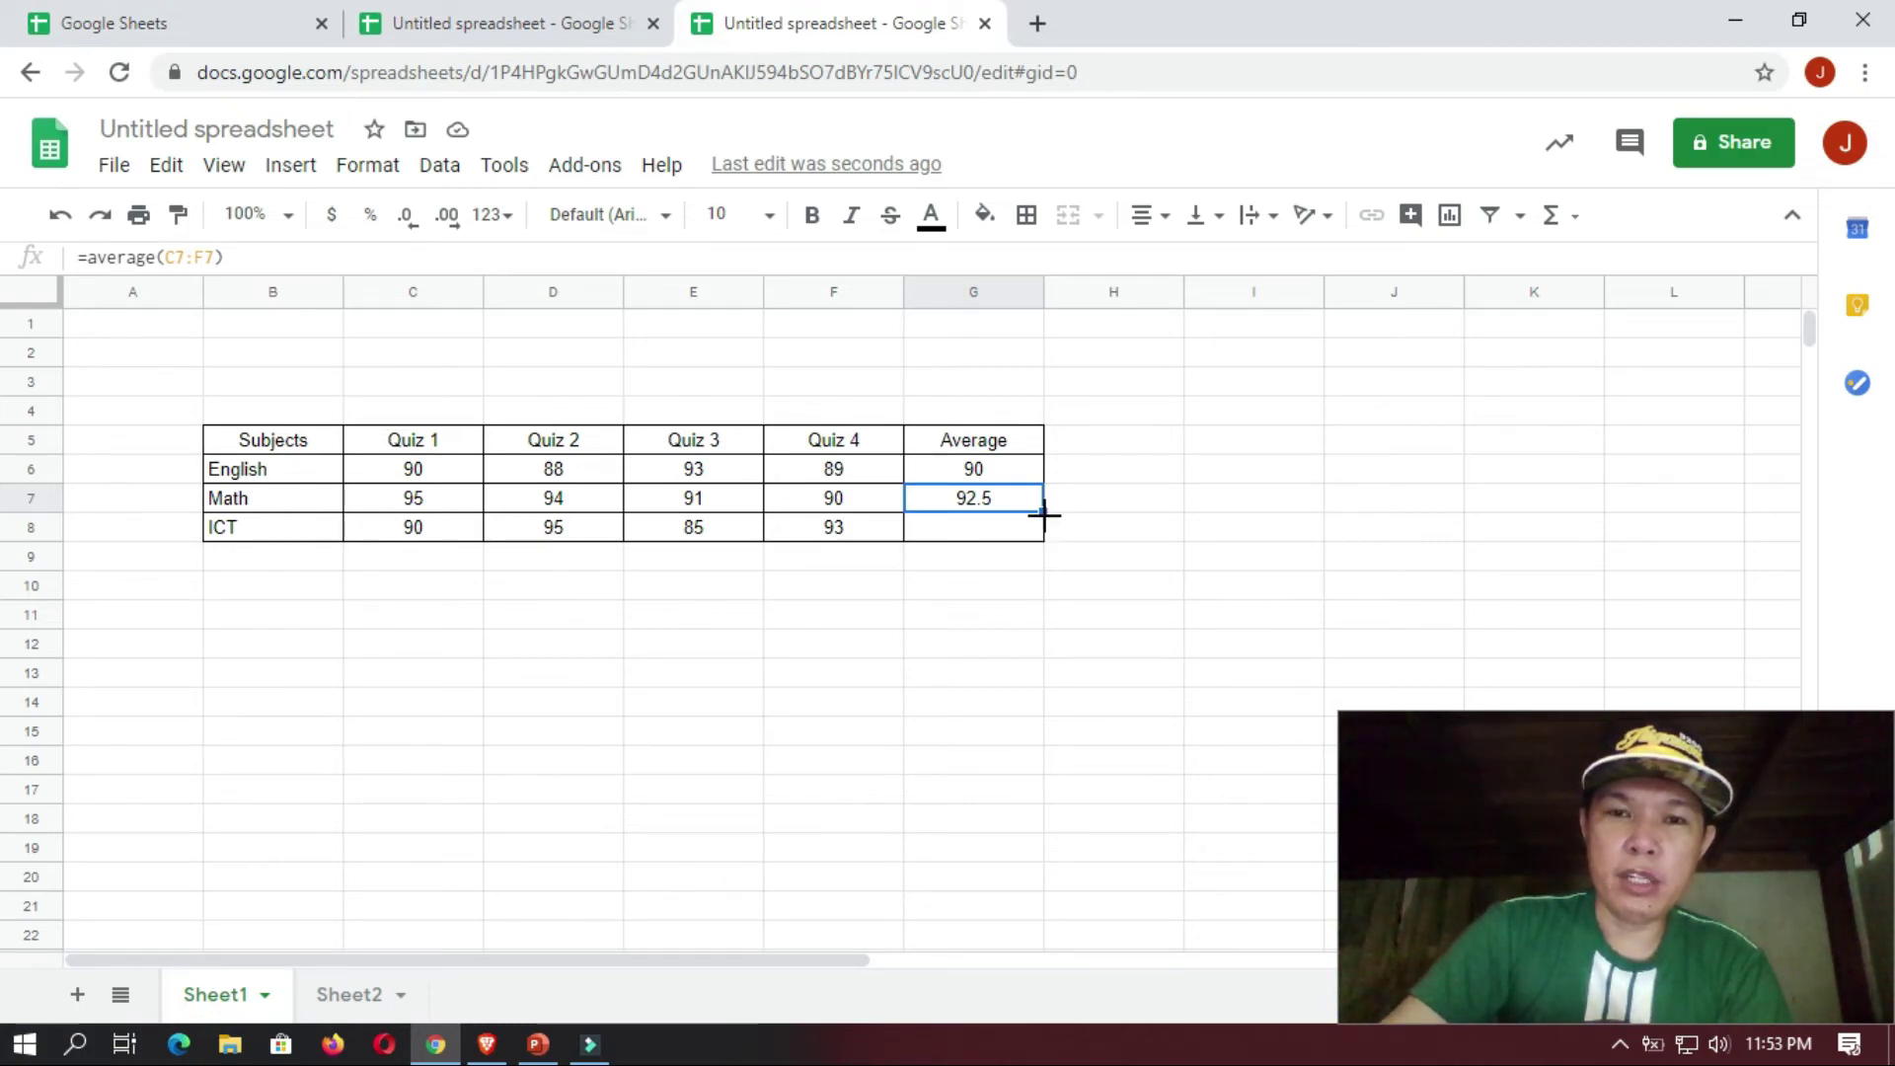
left_click_drag(1043, 511, 1042, 535)
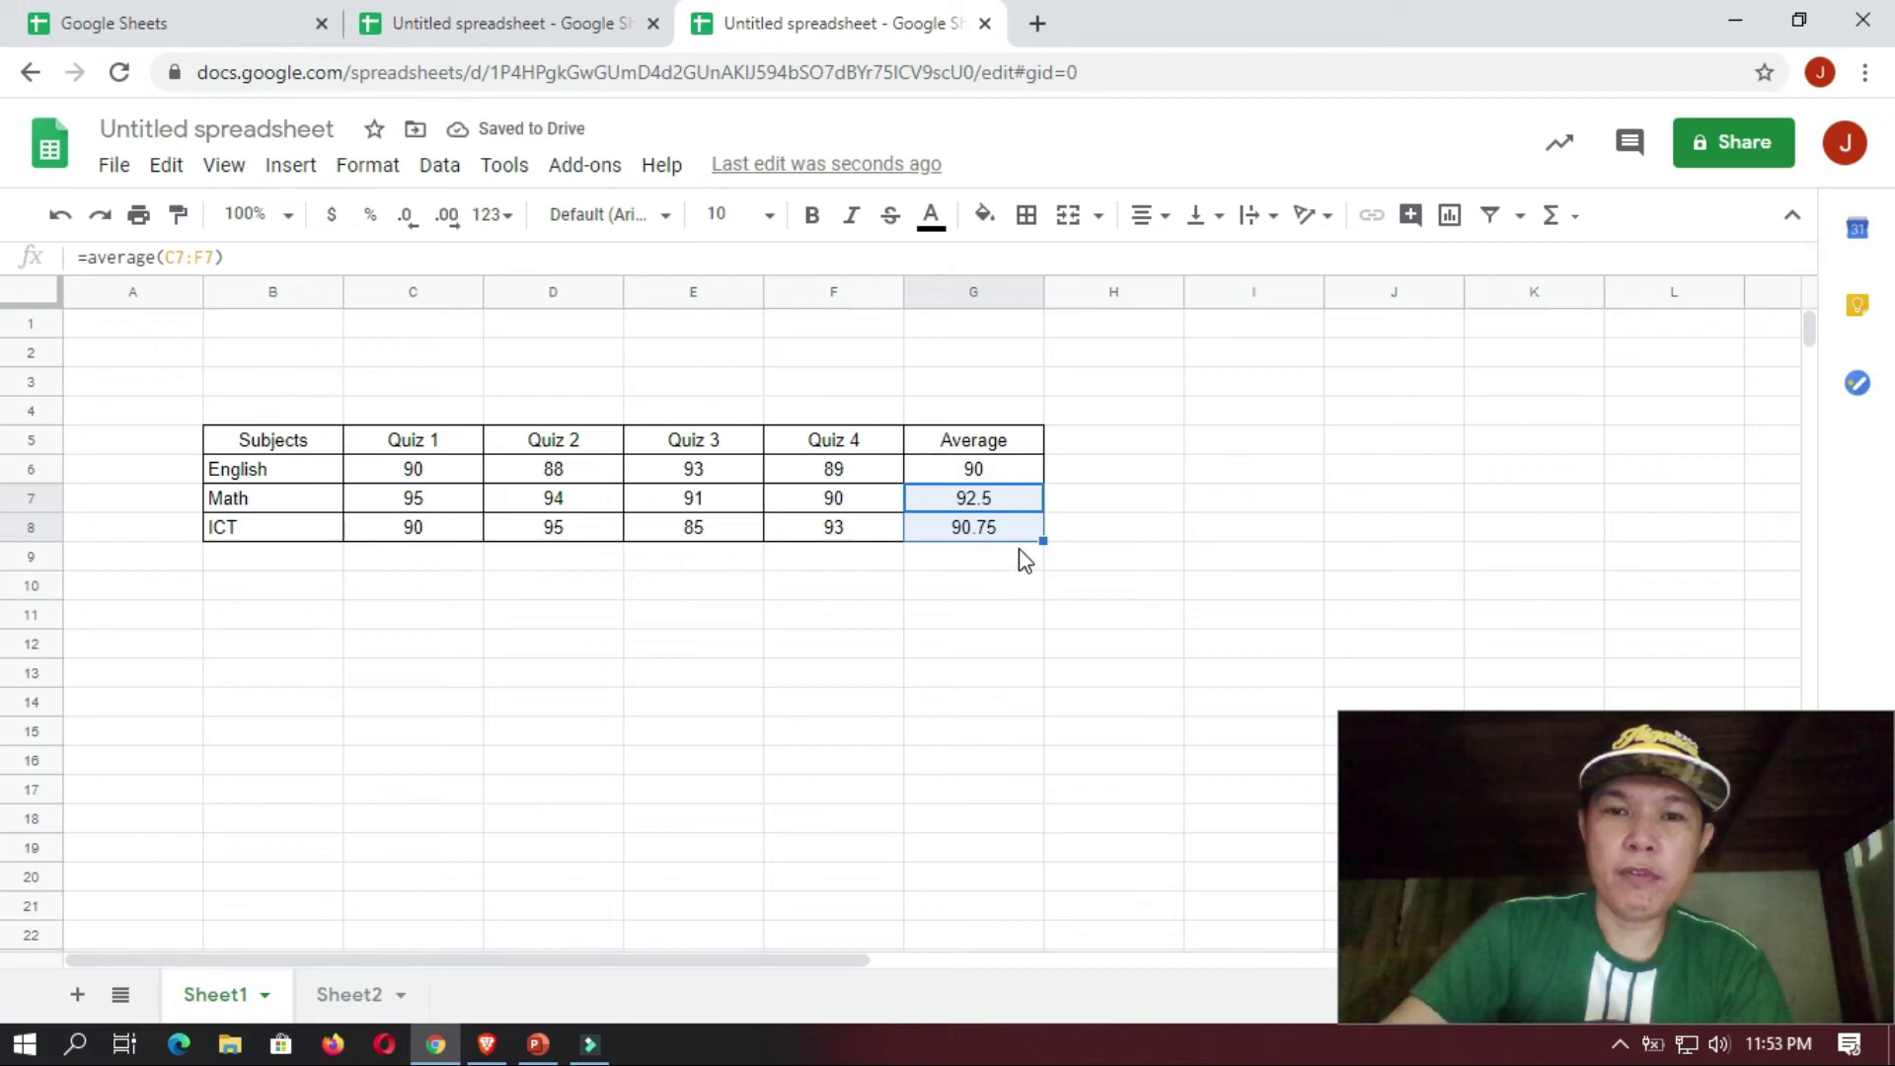
left_click(1019, 555)
key("Up")
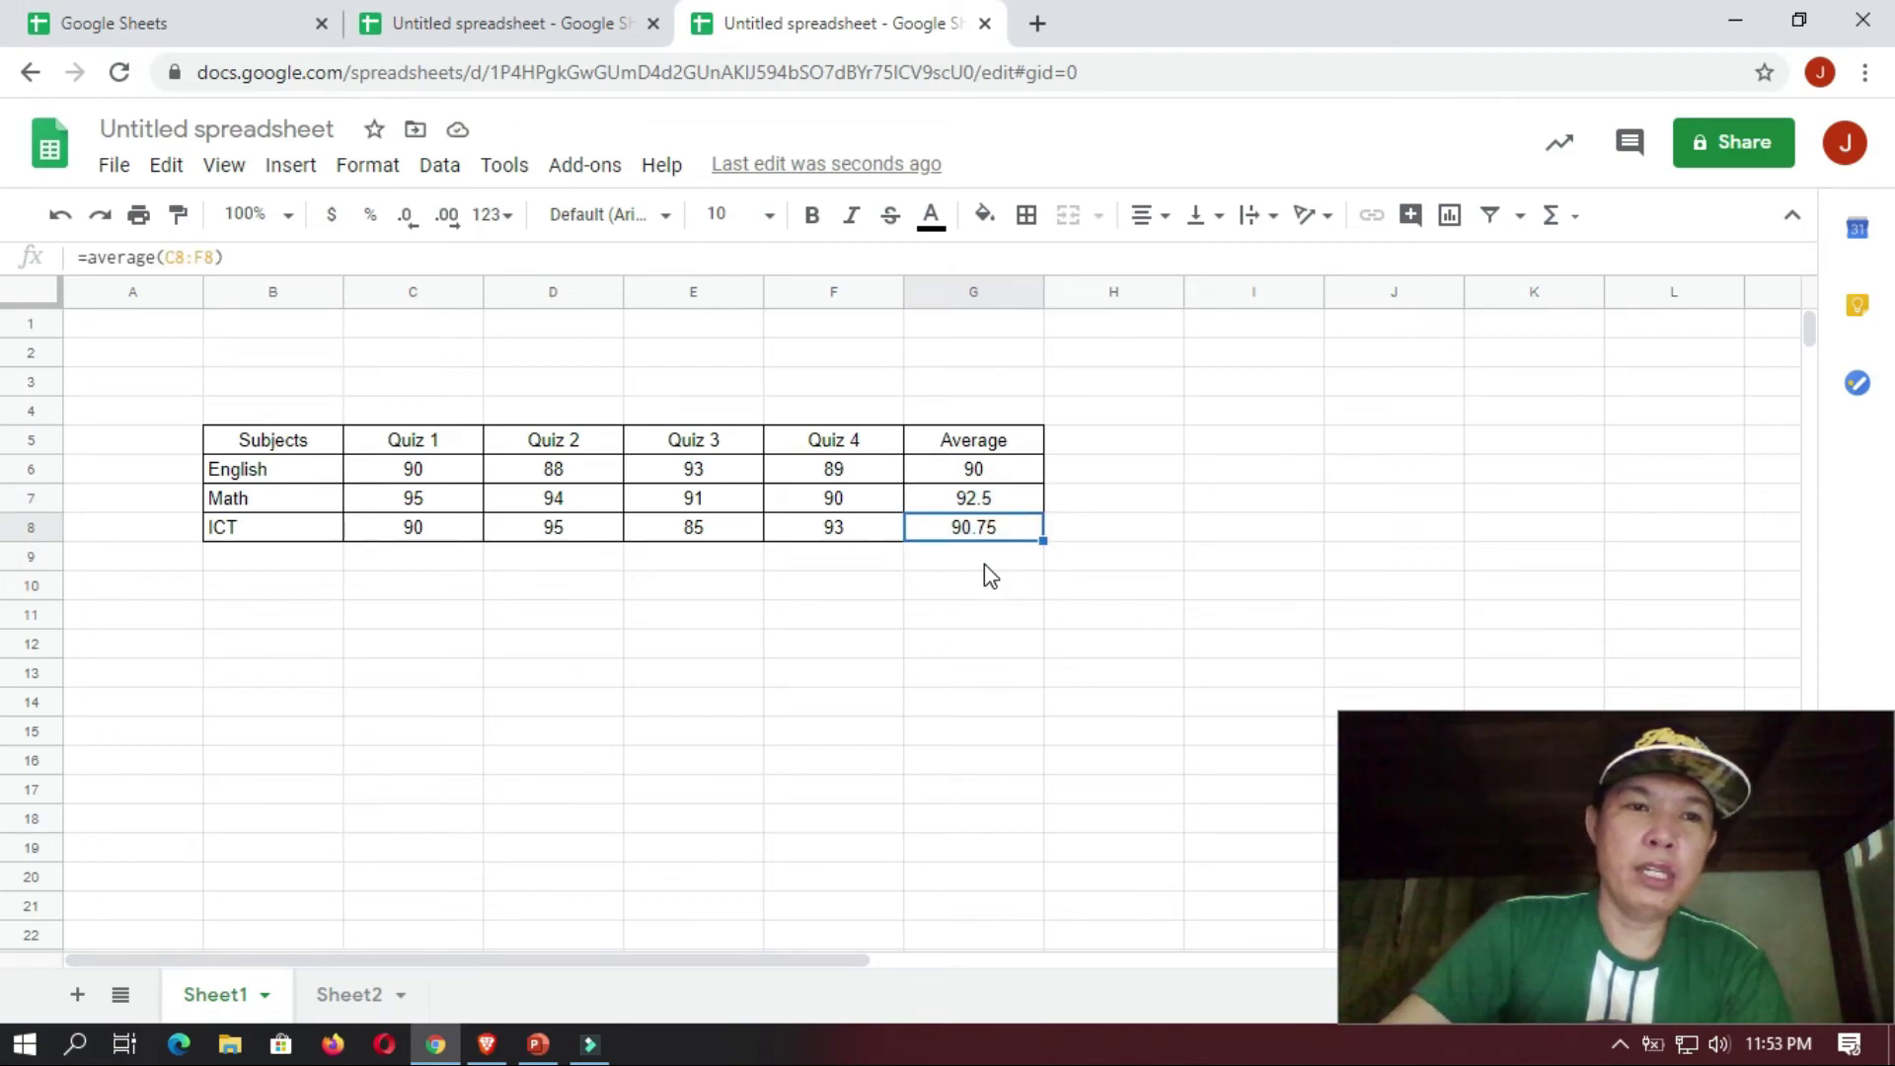